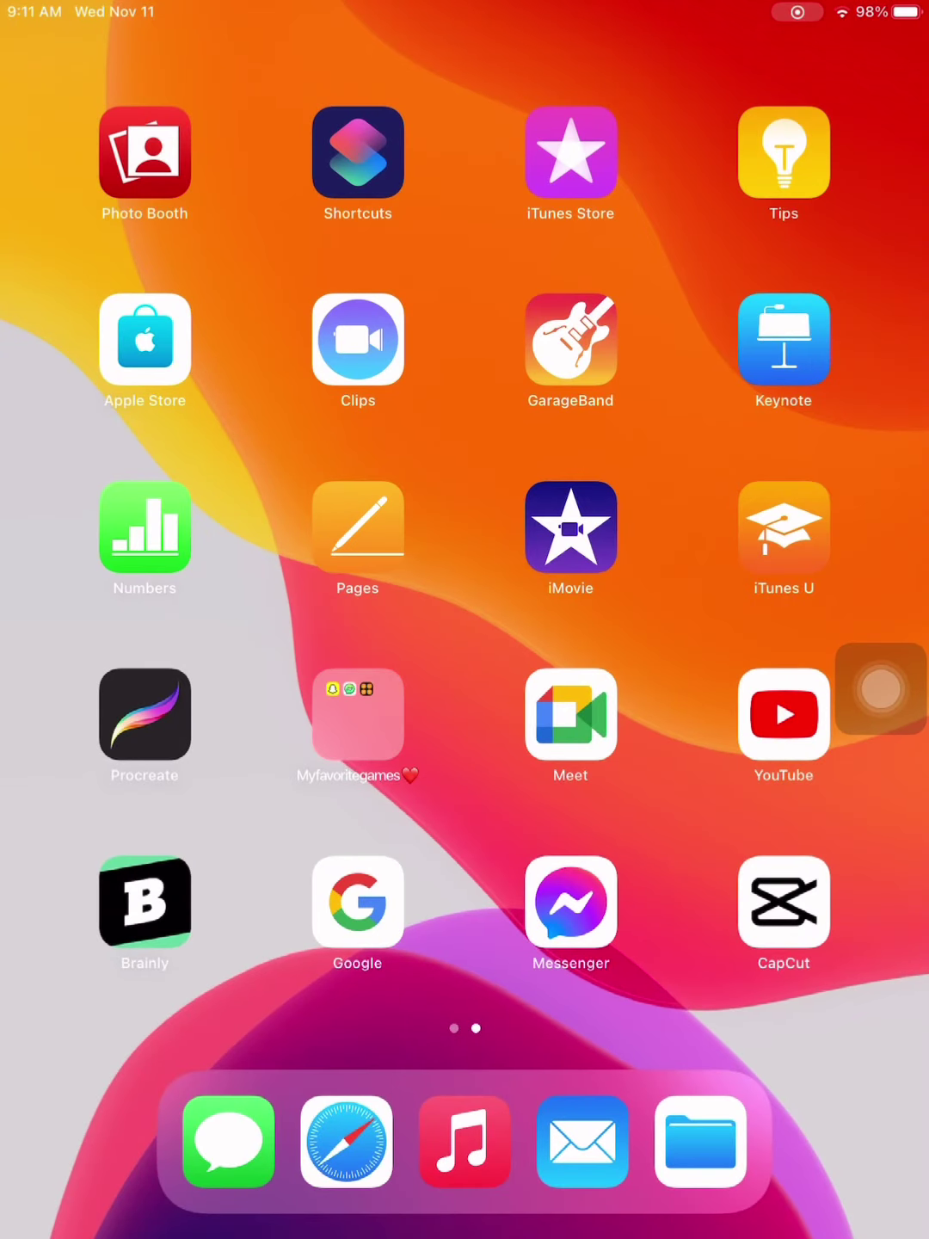
- Launch Procreate and create a new blank Screen Size canvas (1536 × 2048 px)
left_click(144, 714)
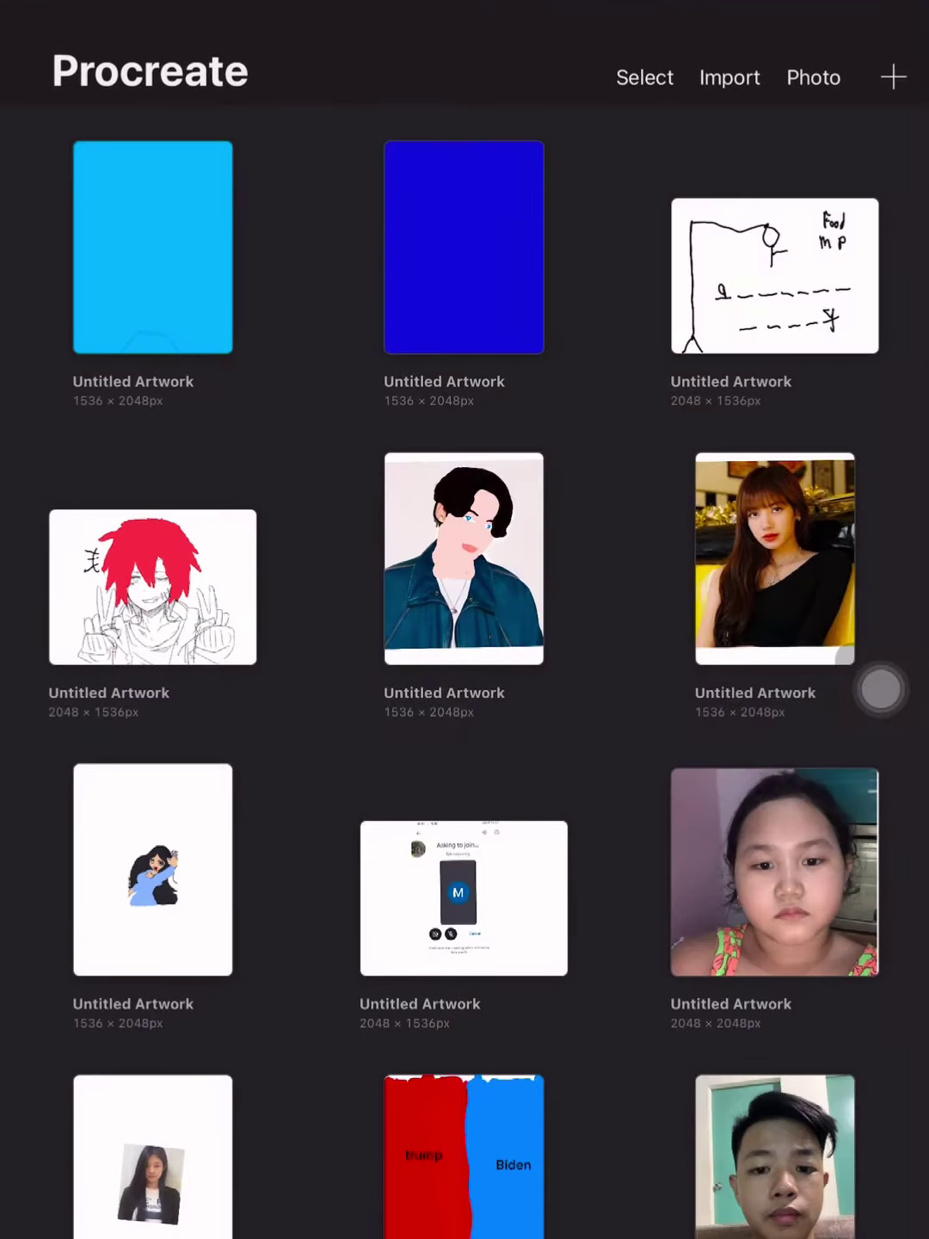
left_click(894, 76)
left_click(714, 217)
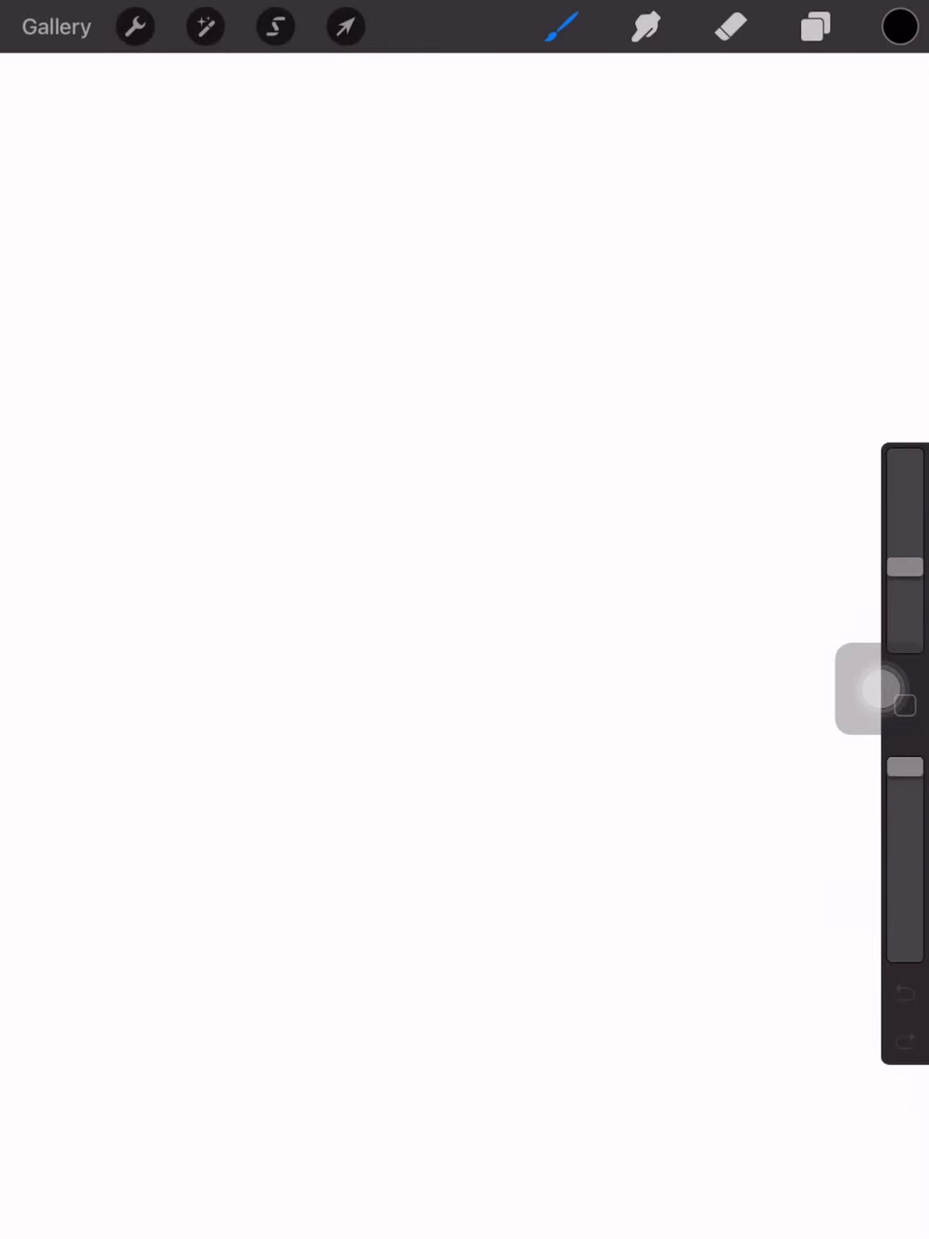
- Set the paint colour to magenta on the Classic colour picker
left_click(862, 35)
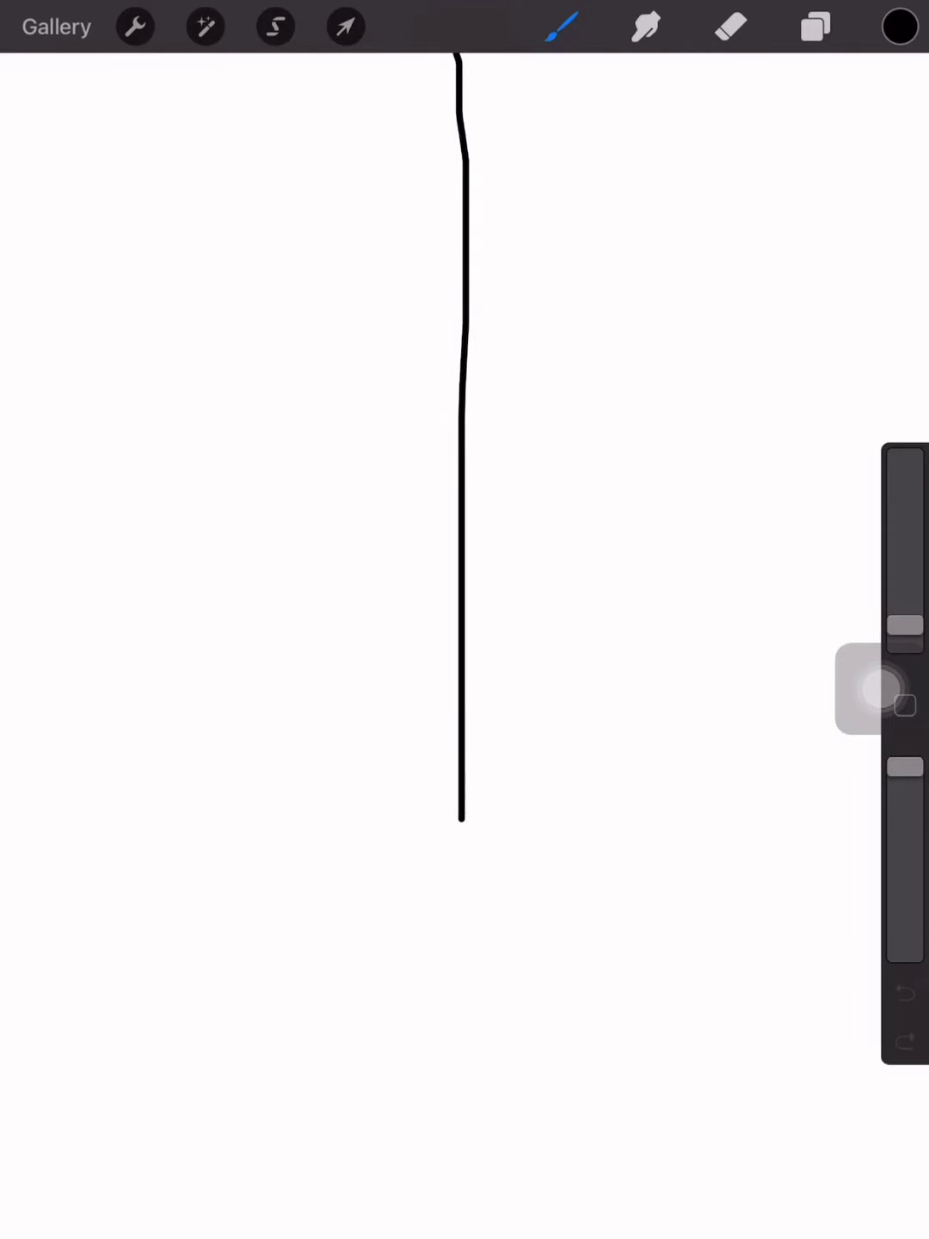
left_click(899, 26)
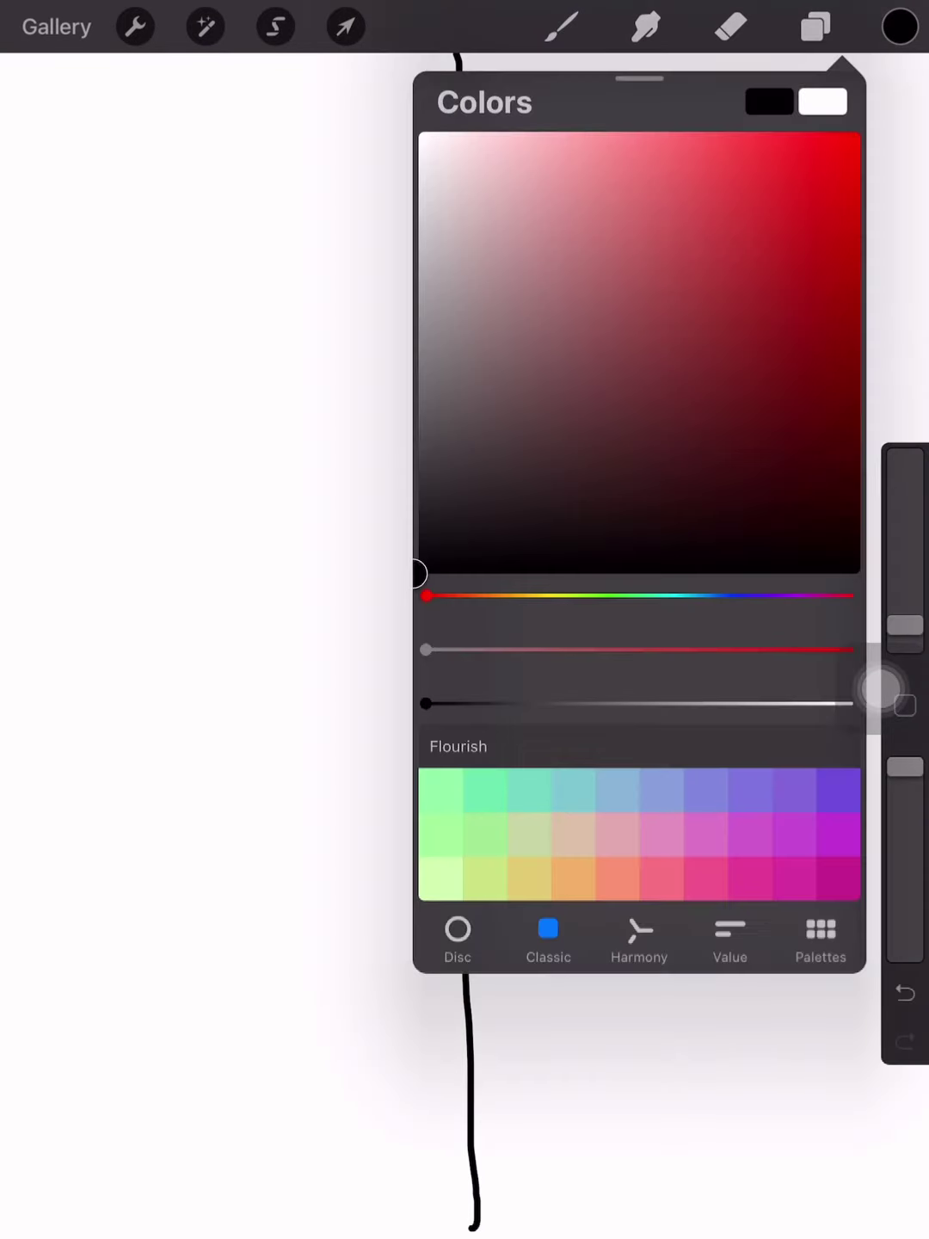
left_click_drag(691, 222, 659, 269)
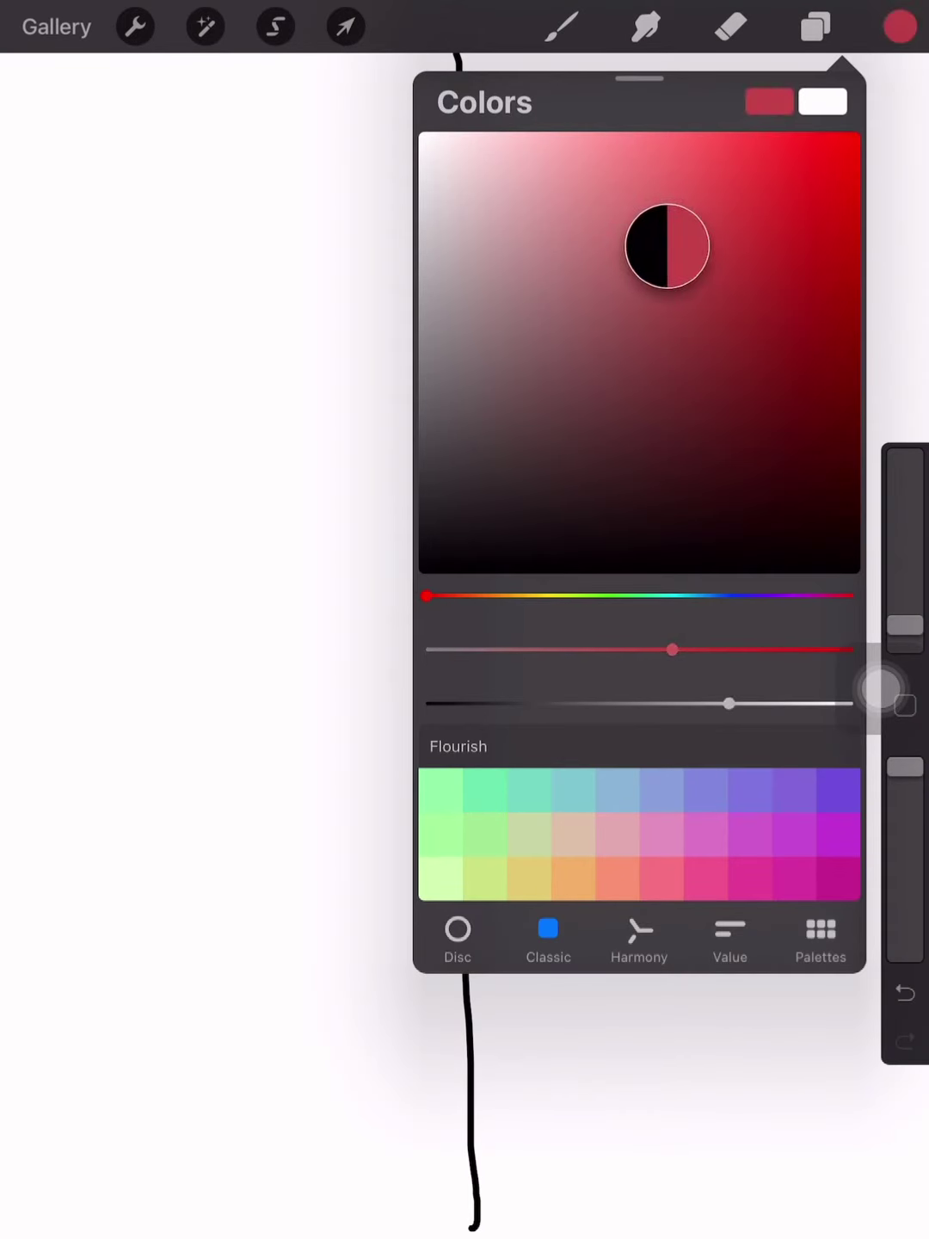
left_click_drag(429, 596, 818, 597)
left_click(899, 27)
- Enlarge the brush and paint the right half magenta, covering the black line
mouse_move(905, 627)
left_mouse_down()
mouse_move(904, 498)
mouse_move(904, 581)
left_mouse_up()
left_click_drag(764, 204, 833, 1200)
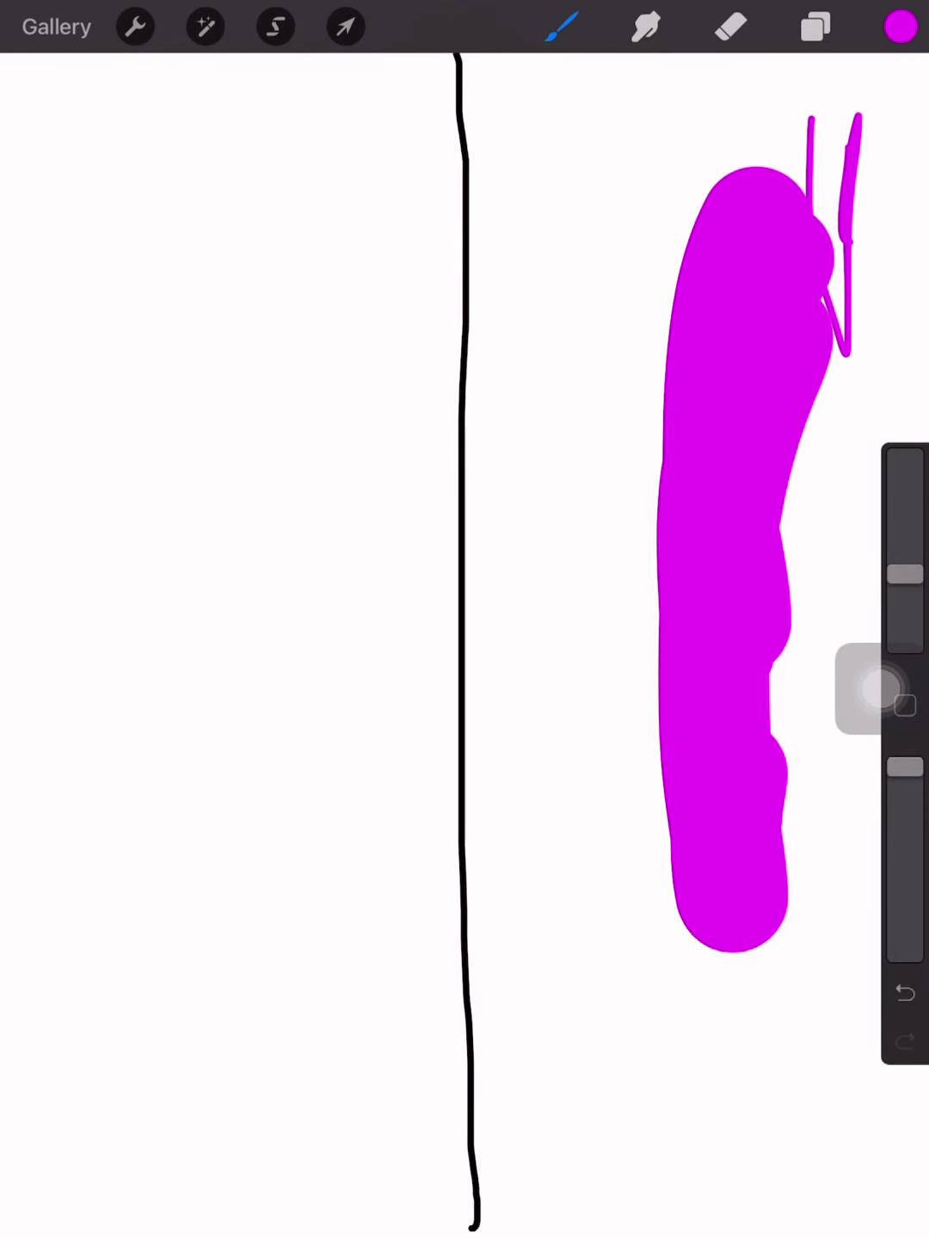
mouse_move(833, 754)
left_mouse_down()
mouse_move(881, 193)
mouse_move(872, 49)
left_mouse_up()
mouse_move(813, 77)
left_mouse_down()
mouse_move(736, 155)
mouse_move(639, 407)
mouse_move(678, 1141)
mouse_move(659, 1230)
left_mouse_up()
left_click_drag(640, 1084, 571, 1220)
mouse_move(581, 1084)
left_mouse_down()
mouse_move(513, 1209)
mouse_move(542, 968)
mouse_move(542, 581)
mouse_move(562, 195)
mouse_move(591, 58)
mouse_move(446, 242)
left_mouse_up()
left_click_drag(445, 58, 470, 968)
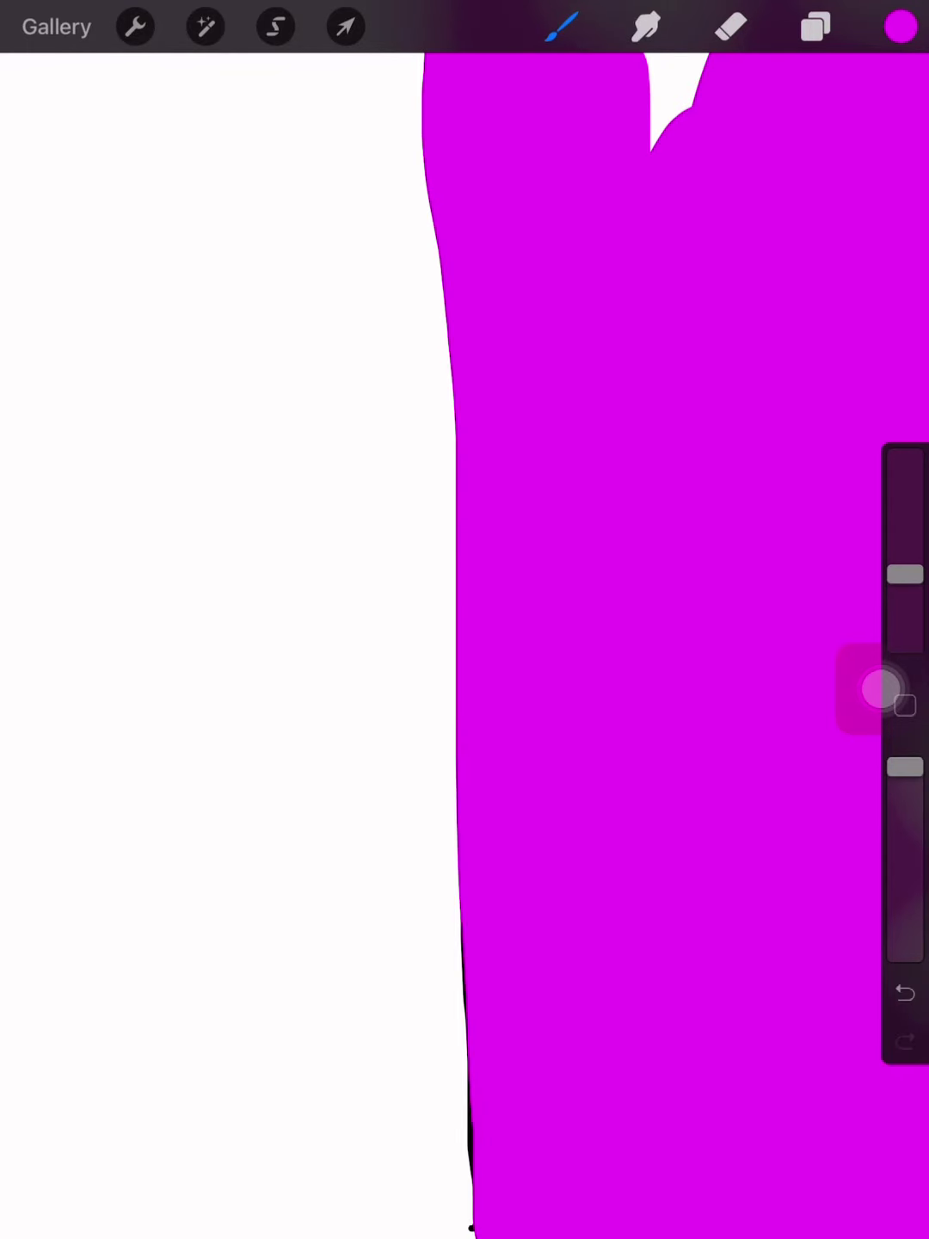
left_click_drag(450, 774, 455, 1200)
left_click_drag(668, 146, 688, 58)
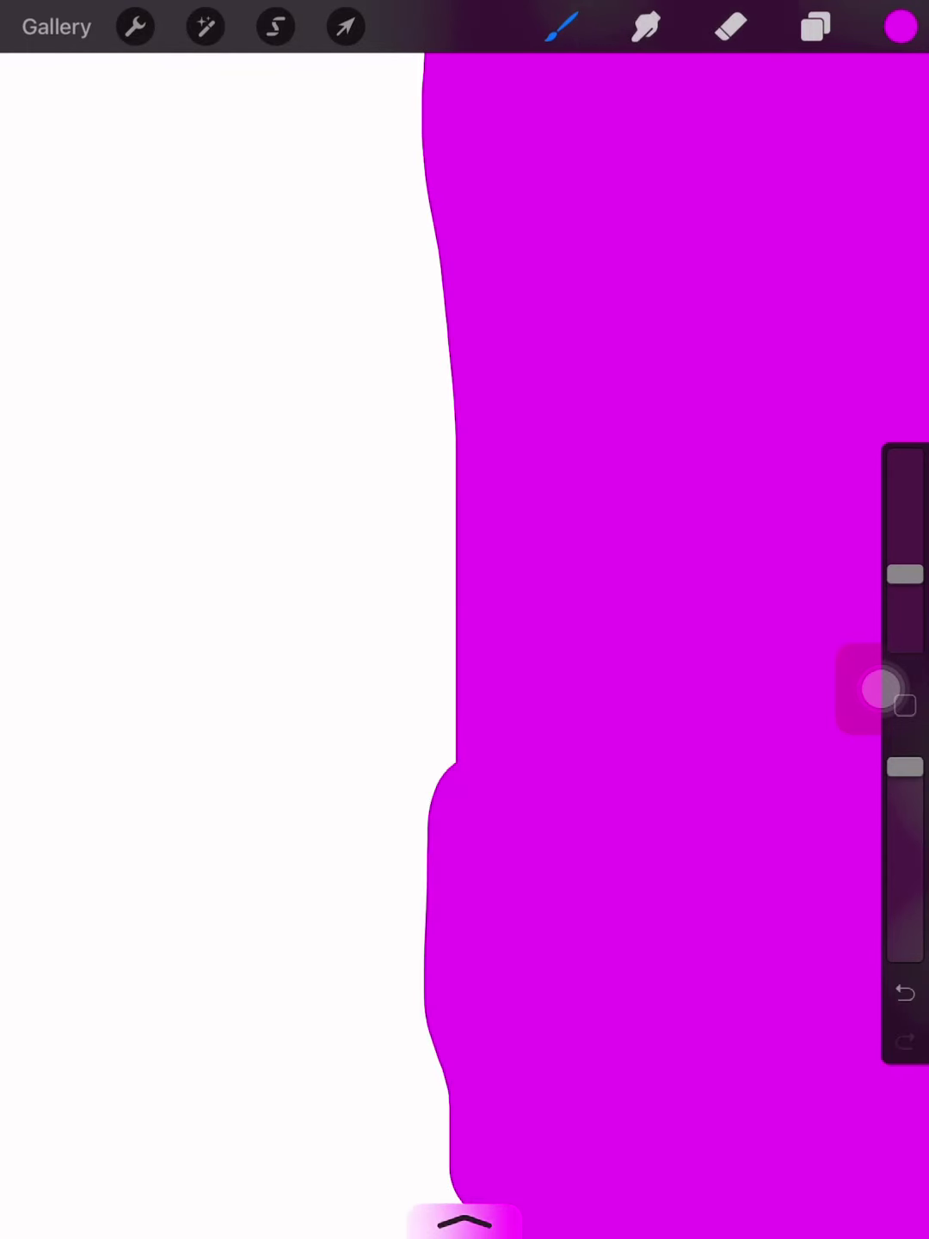
- Change the paint colour from magenta to blue
left_click(901, 26)
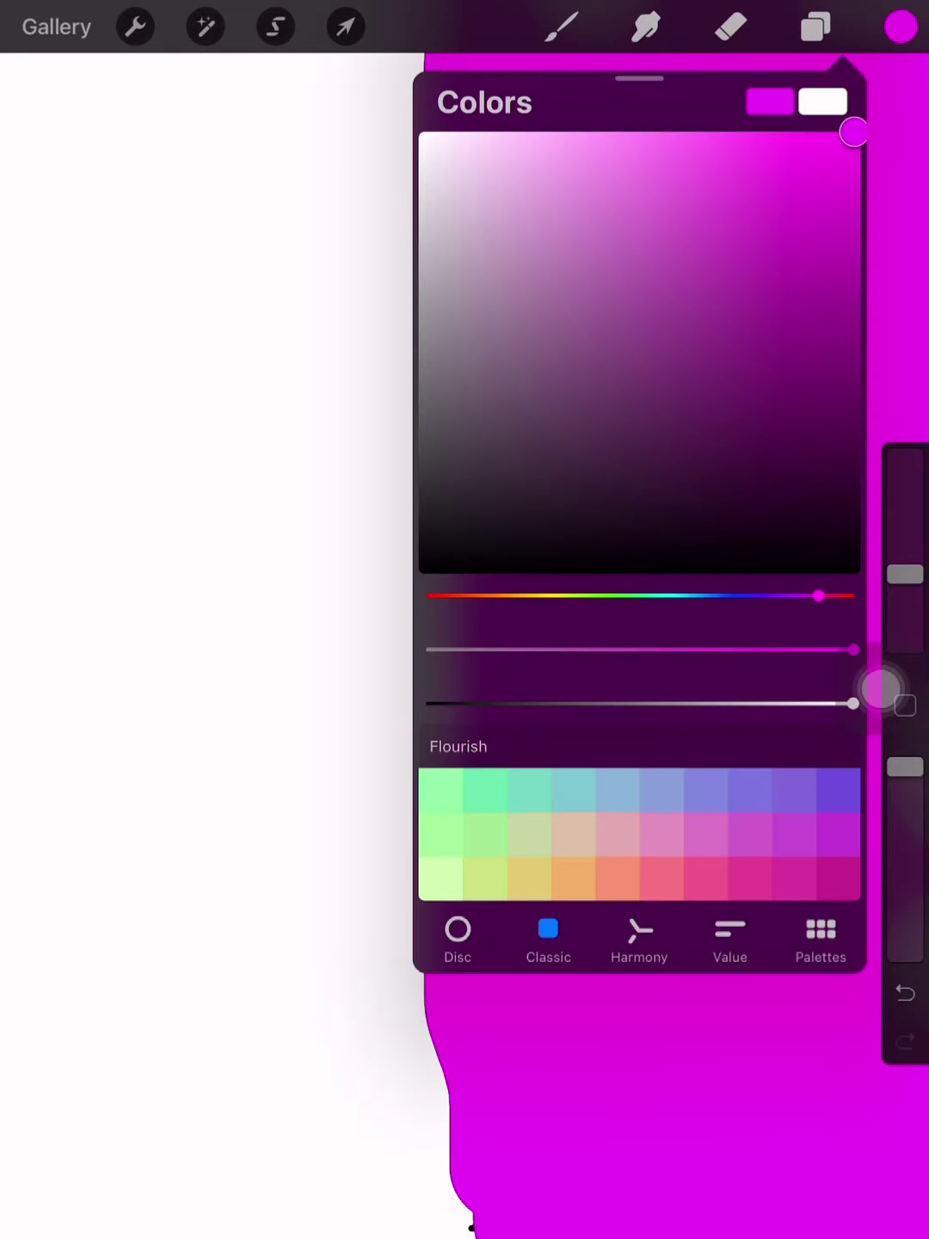
left_click_drag(817, 597, 745, 597)
left_click(193, 581)
- Paint blue over the upper-left, left edge and lower-left of the canvas
left_click_drag(232, 125, 58, 436)
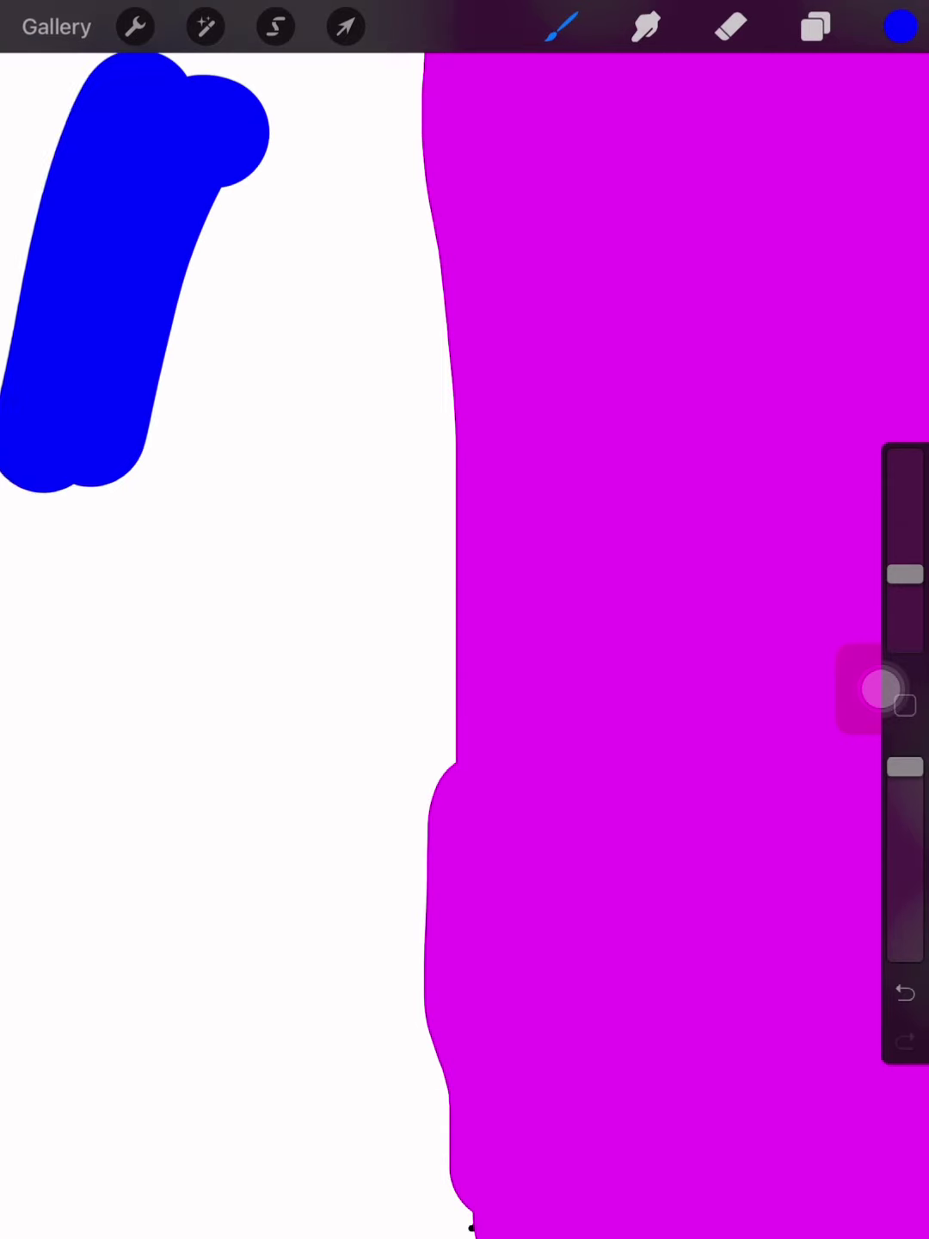
mouse_move(97, 78)
left_mouse_down()
mouse_move(20, 464)
mouse_move(28, 658)
left_mouse_up()
left_click_drag(97, 523, 87, 1142)
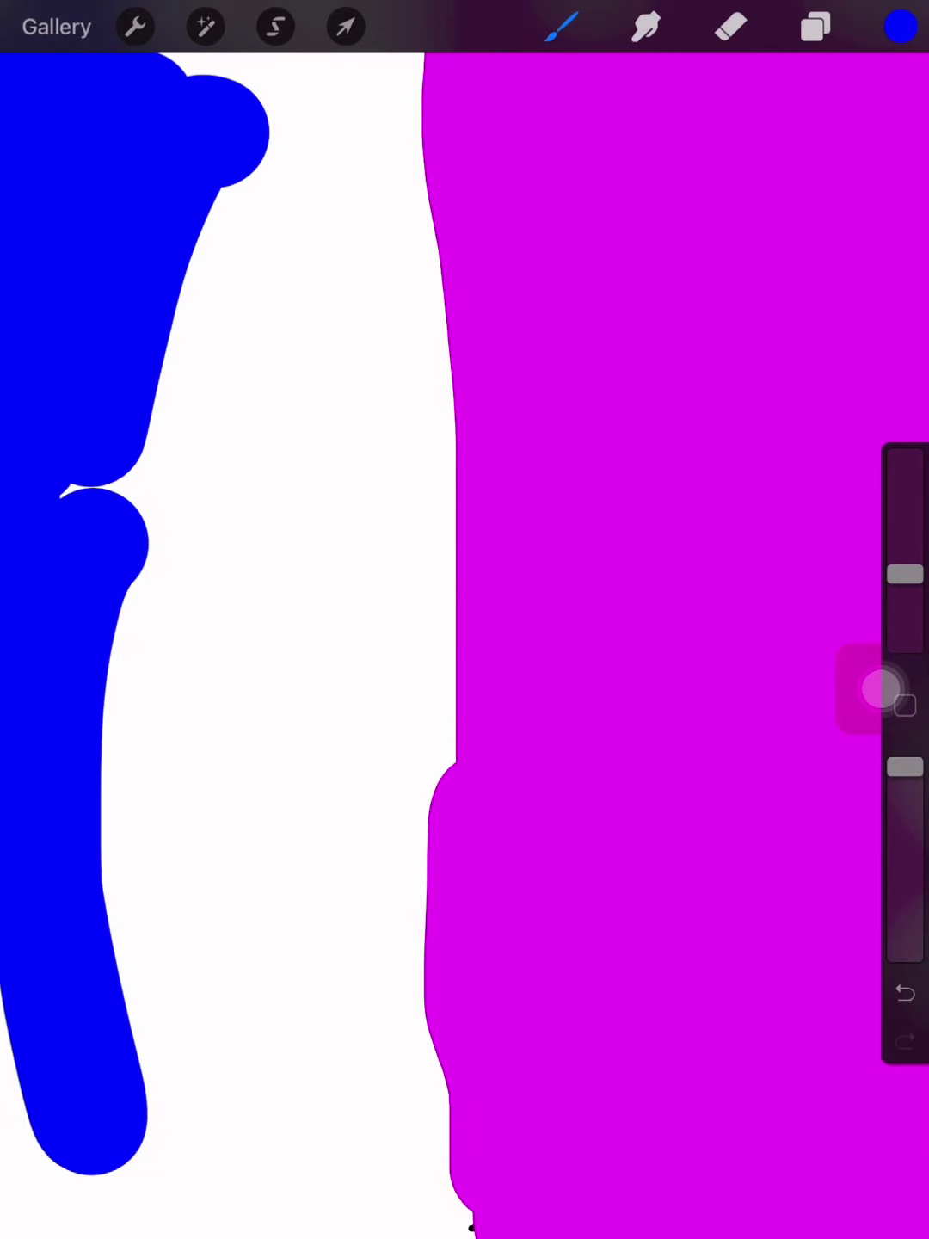
left_click_drag(125, 911, 78, 1220)
left_click_drag(19, 1006, 10, 1229)
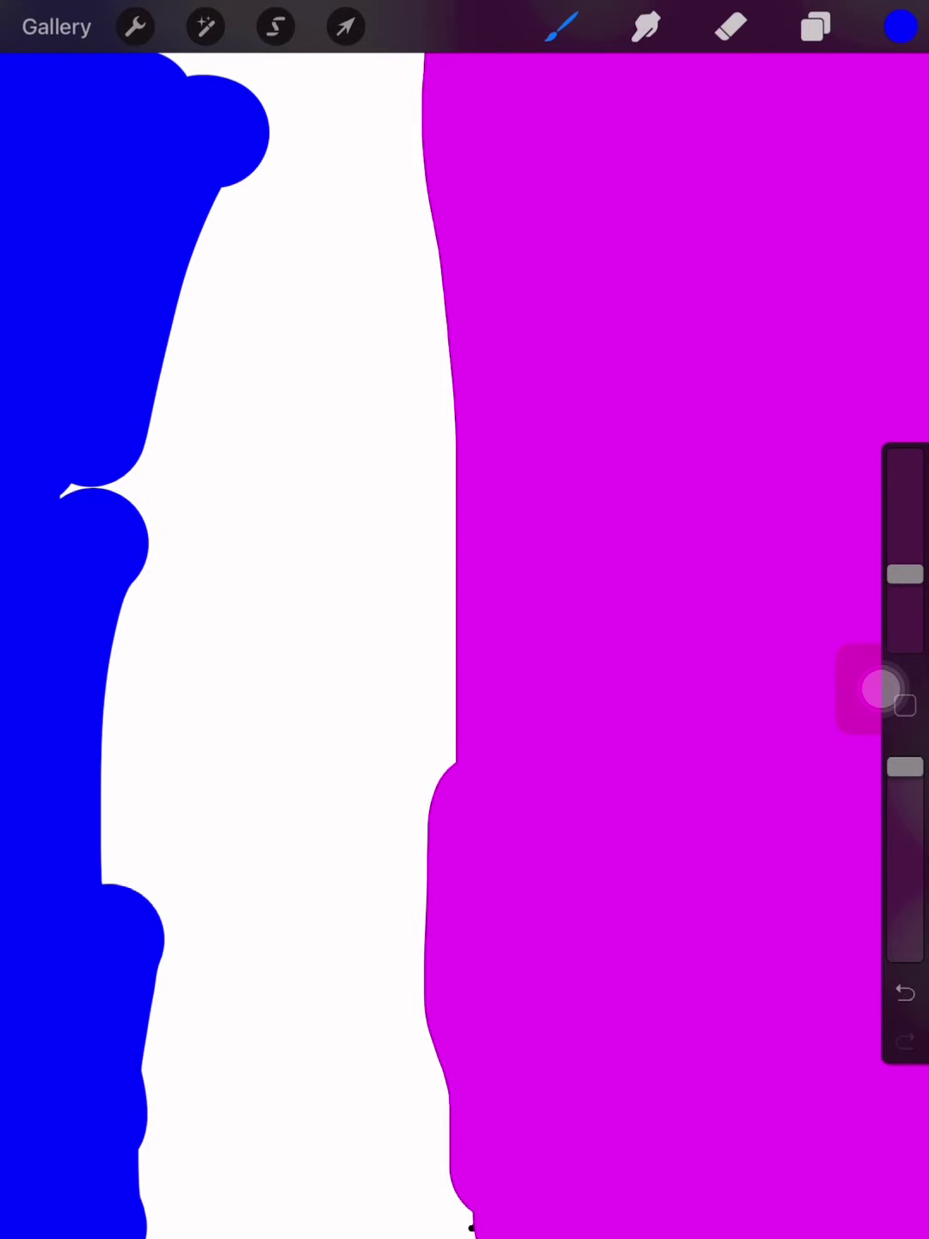
mouse_move(145, 1189)
left_mouse_down()
mouse_move(416, 1191)
mouse_move(445, 290)
mouse_move(204, 232)
left_mouse_up()
- Cover the remaining white areas of the left half with blue
left_click_drag(222, 59, 193, 329)
left_click_drag(291, 145, 319, 485)
left_click_drag(329, 339, 339, 1141)
left_click_drag(319, 871, 319, 1152)
left_click_drag(242, 503, 252, 1152)
left_click_drag(193, 330, 195, 1152)
left_click_drag(117, 621, 155, 1152)
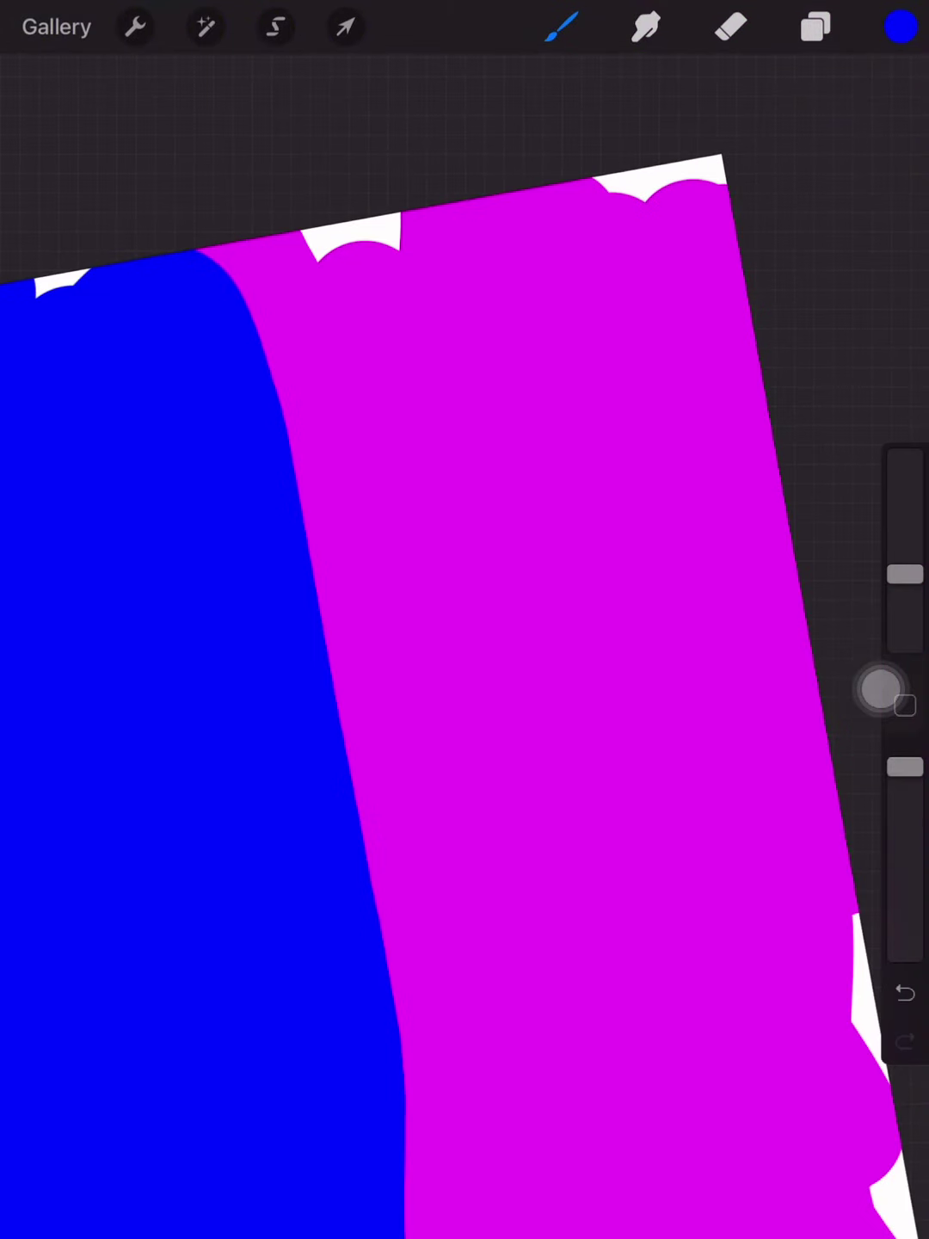
left_click_drag(561, 503, 630, 310)
- Undo the stray blue stroke and open Liquify in Twirl Left mode
key("ctrl+z")
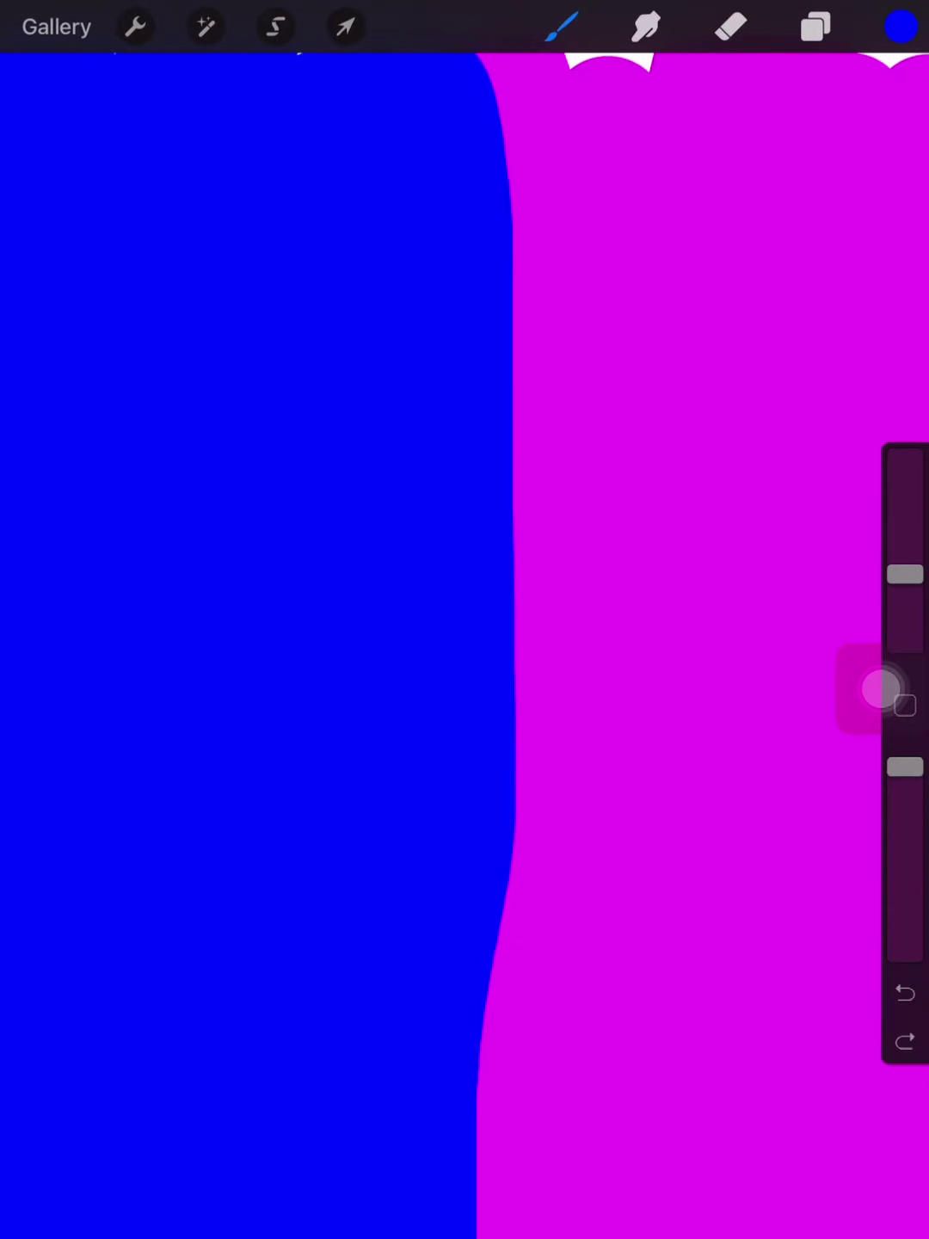
left_click(205, 28)
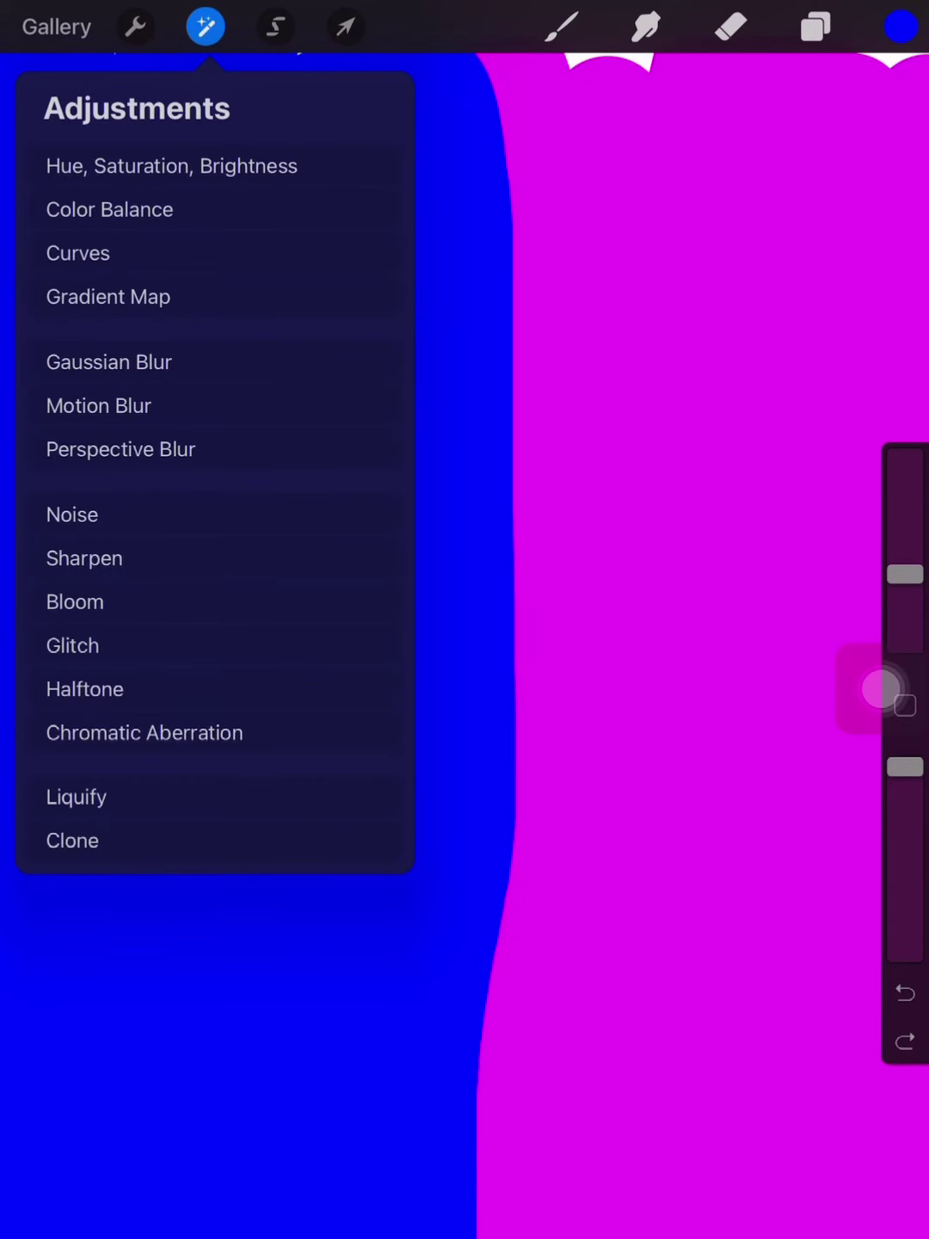
left_click(77, 797)
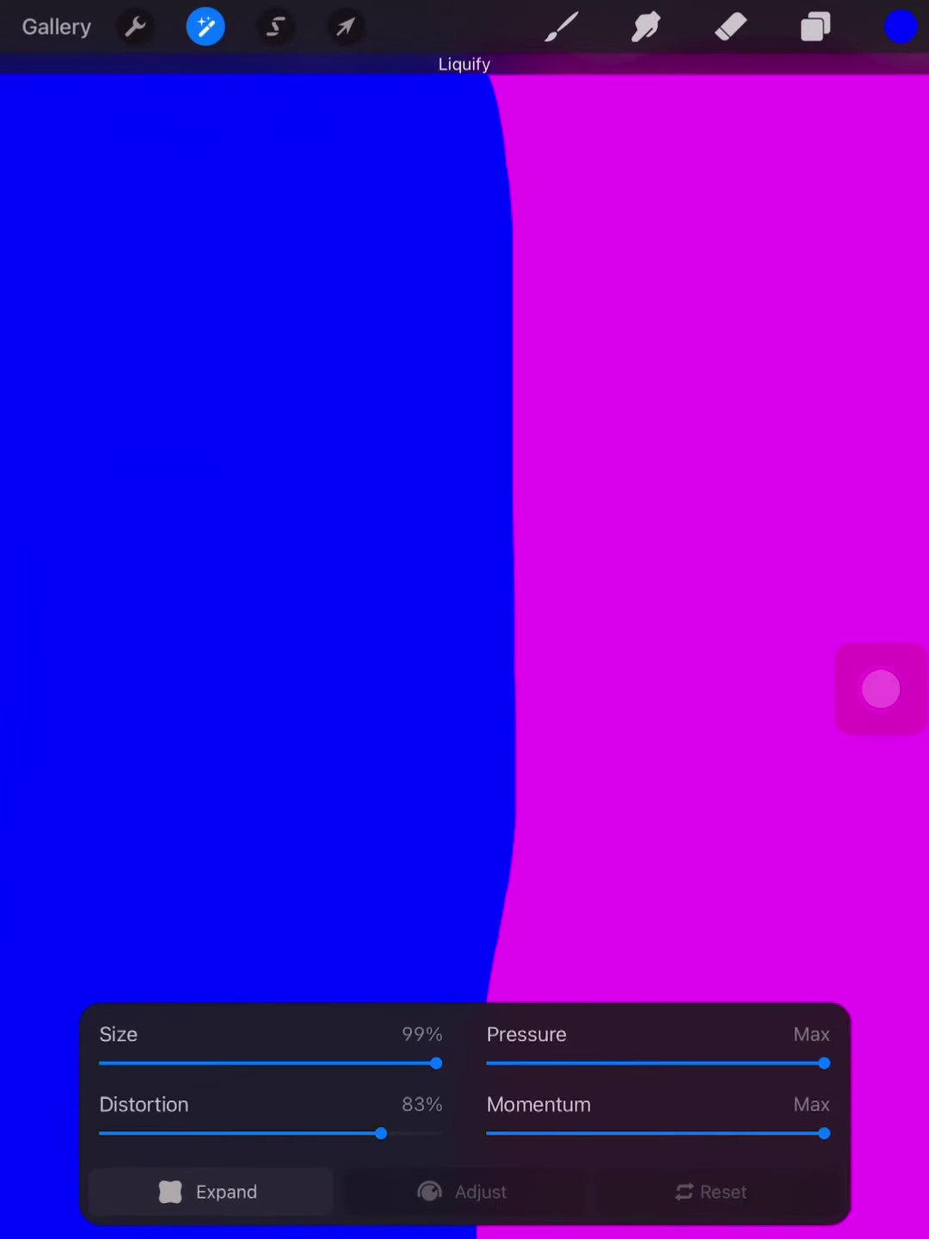
left_click(210, 1191)
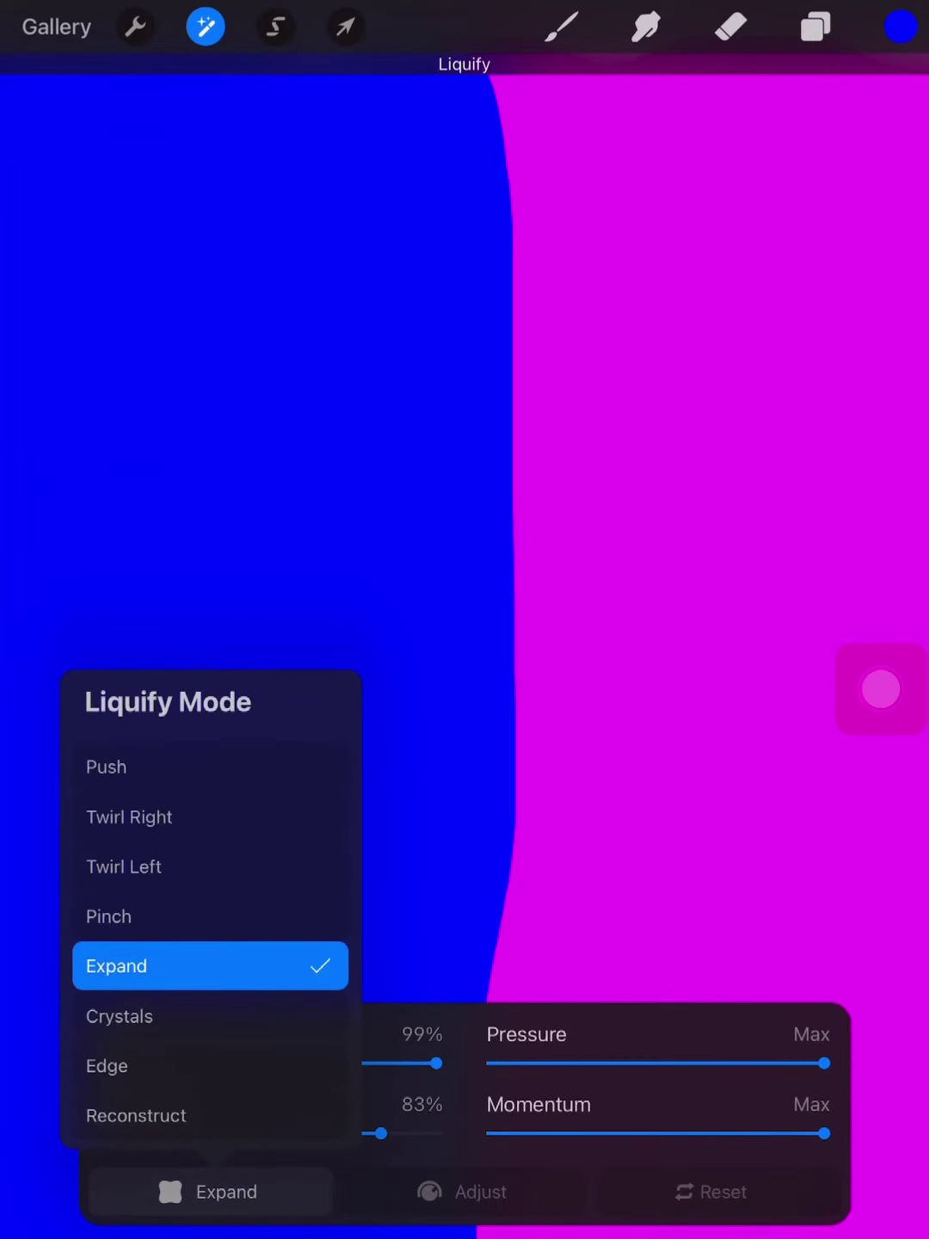
left_click(123, 867)
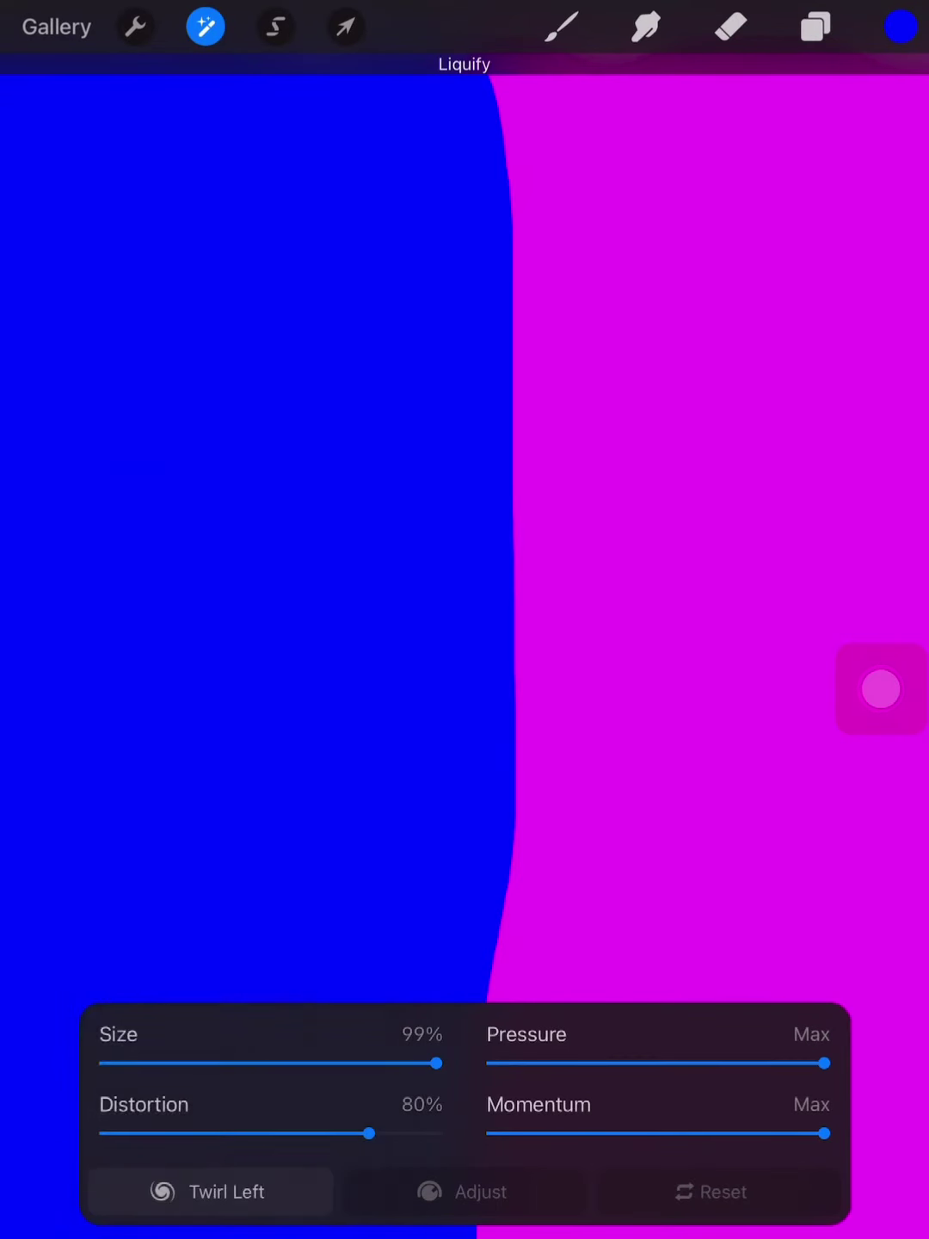
- Twirl the blue and magenta together across the canvas into marbled streaks
left_click_drag(504, 193, 504, 581)
left_click_drag(485, 291, 435, 775)
mouse_move(435, 290)
left_mouse_down()
mouse_move(291, 483)
mouse_move(146, 407)
mouse_move(116, 416)
left_mouse_up()
mouse_move(580, 241)
left_mouse_down()
mouse_move(387, 677)
mouse_move(484, 387)
left_mouse_up()
mouse_move(484, 291)
left_mouse_down()
mouse_move(435, 484)
mouse_move(387, 581)
mouse_move(533, 435)
mouse_move(484, 677)
mouse_move(532, 822)
mouse_move(629, 872)
mouse_move(581, 542)
left_mouse_up()
left_click_drag(436, 387, 339, 532)
- Switch Liquify to Pinch, then undo the pinch and earlier liquify distortions
left_click(208, 1191)
left_click(108, 916)
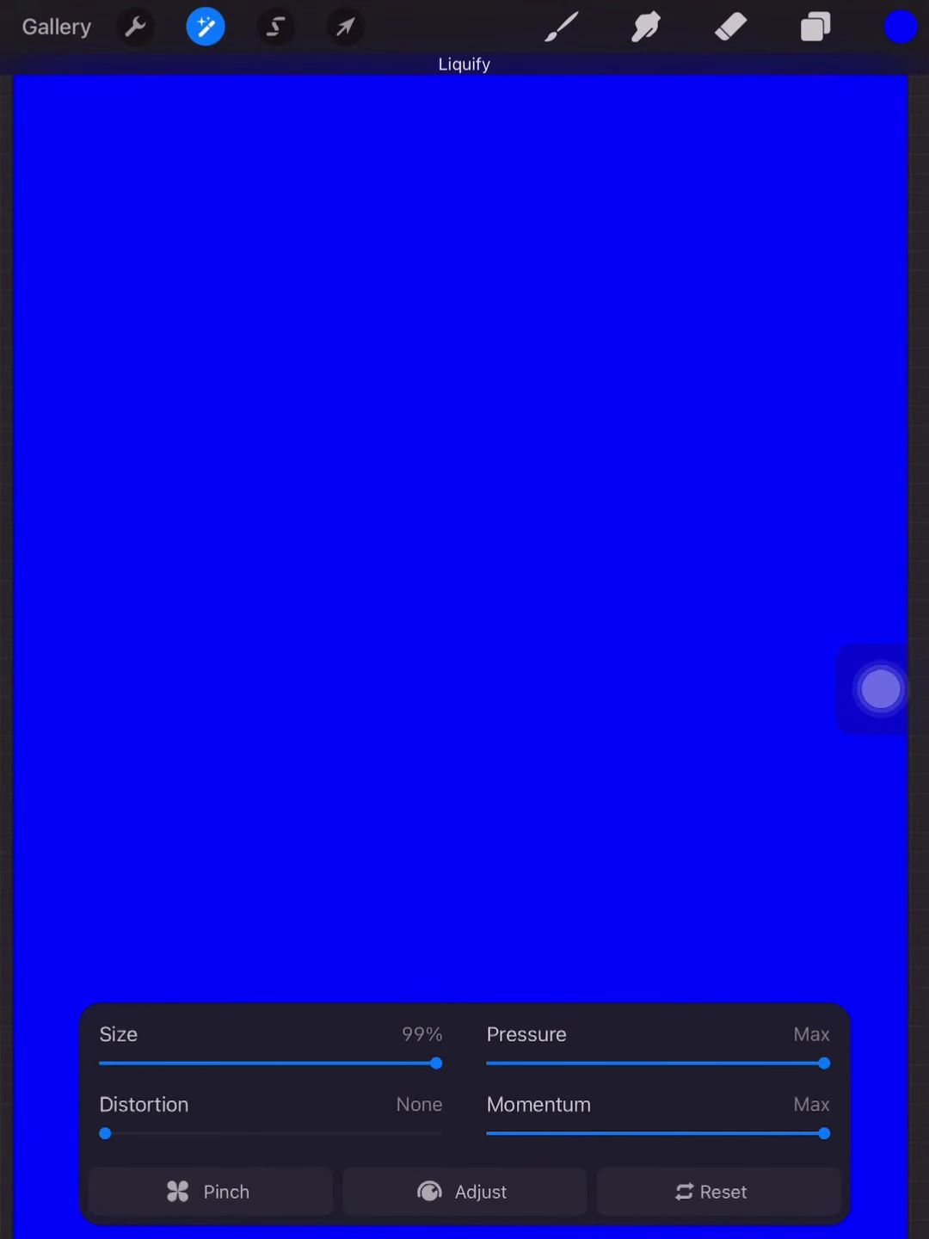
key("ctrl+z")
key("ctrl+z")
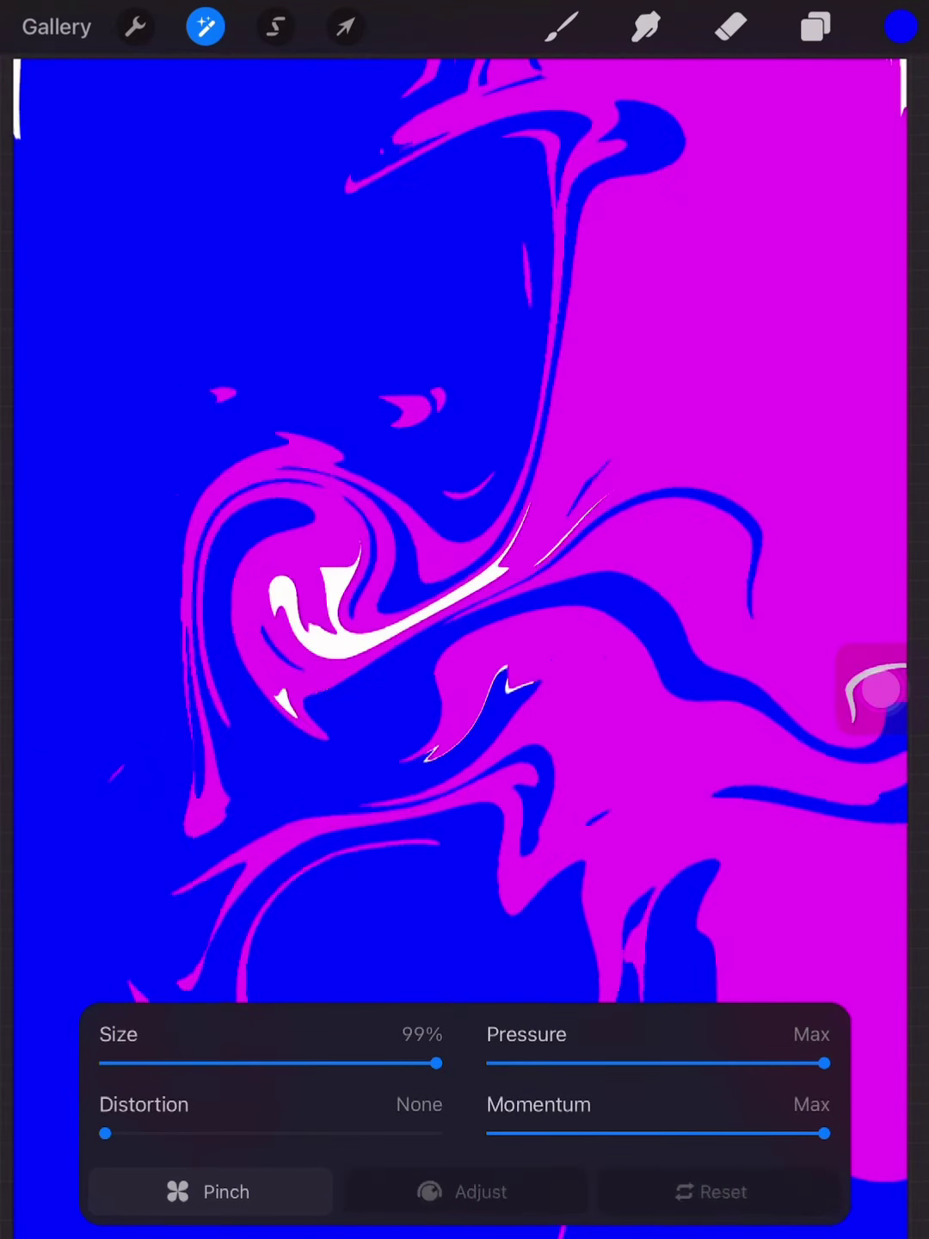
key("ctrl+z")
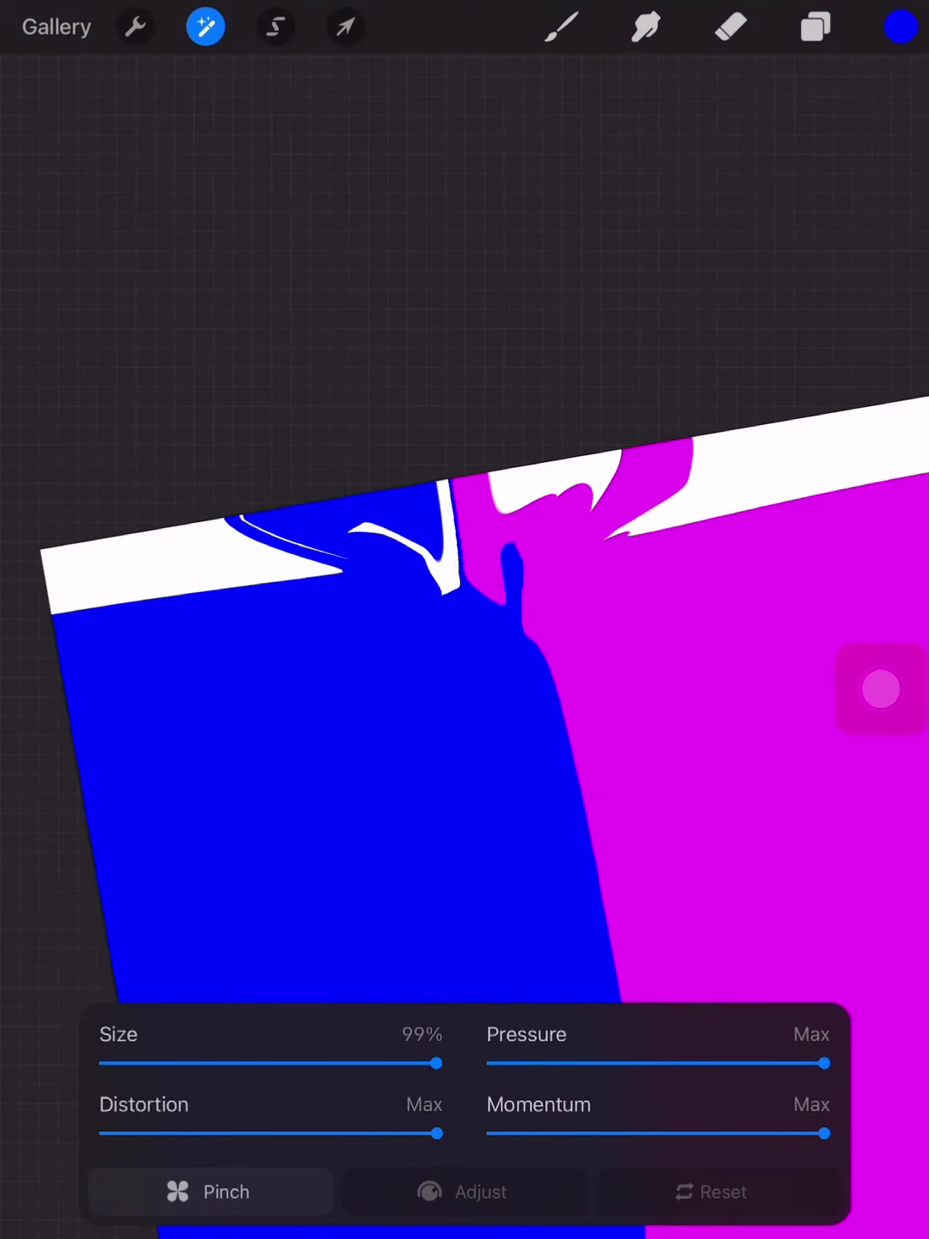
- Reset the liquify distortions, smear the boundary, and reopen Liquify
left_click(712, 1191)
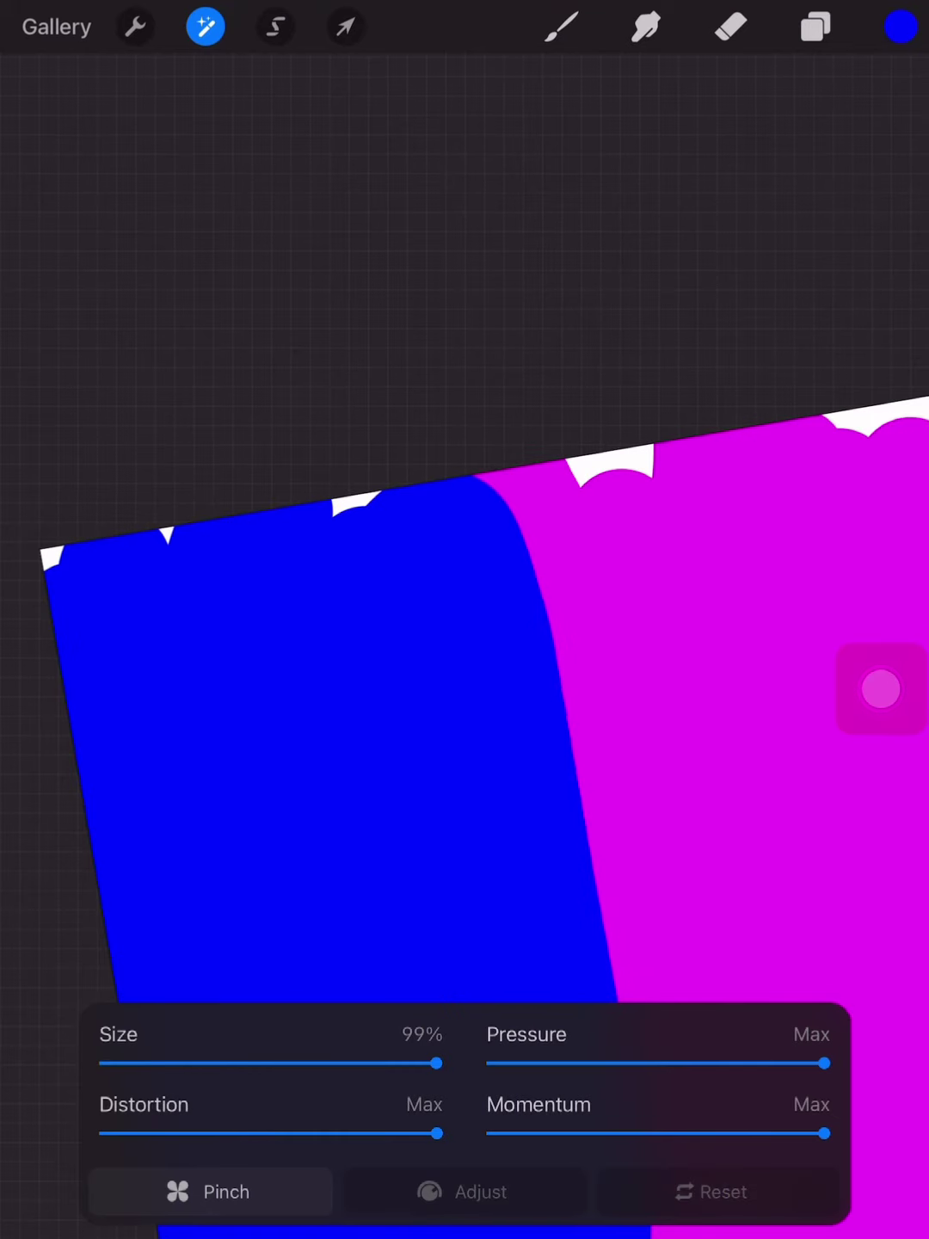
mouse_move(503, 542)
left_mouse_down()
mouse_move(543, 736)
mouse_move(435, 620)
left_mouse_up()
left_click(206, 25)
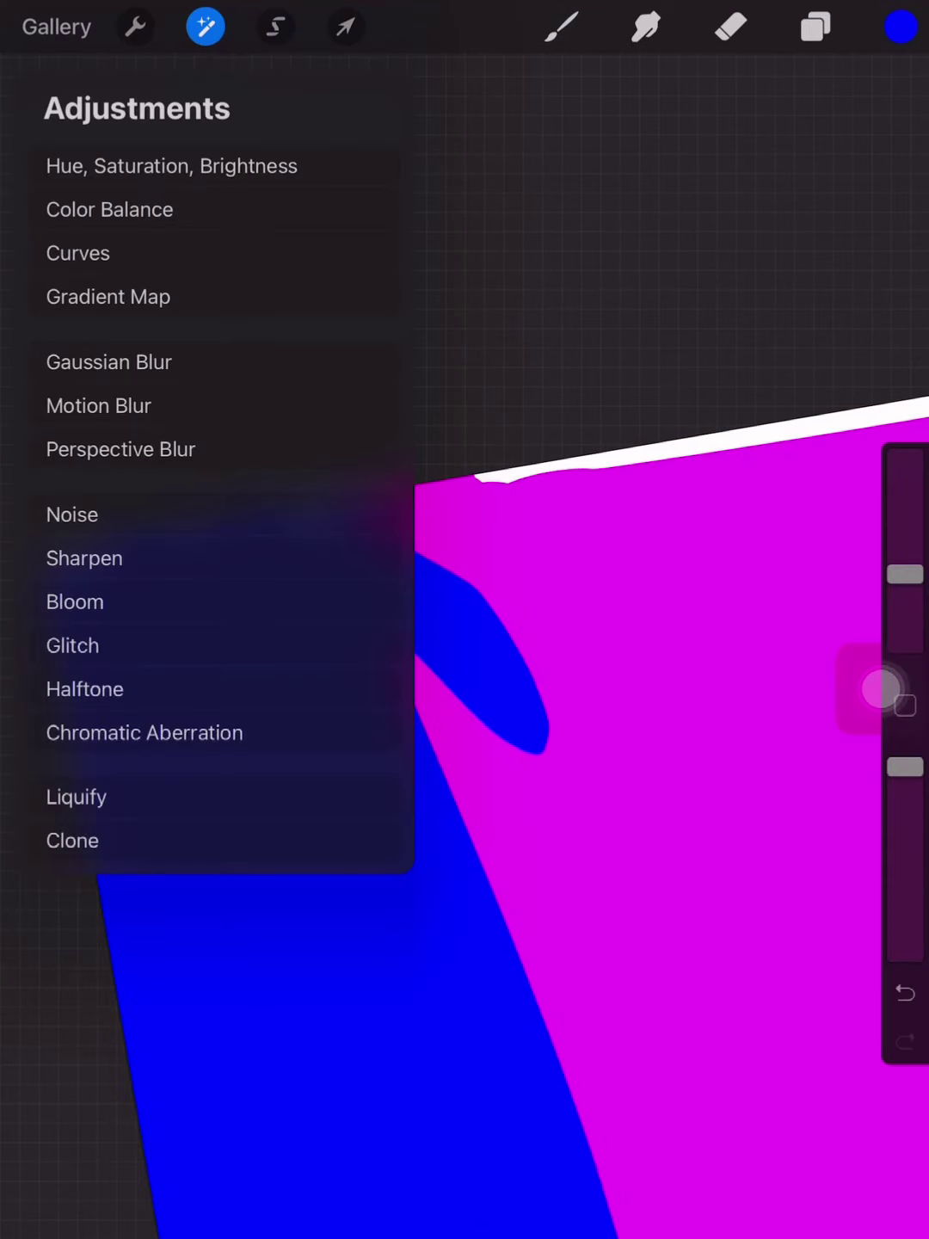
left_click(561, 26)
left_click(206, 26)
left_click(76, 797)
- Liquify the top edge and boundary, smearing white areas into a curved blue lobe
mouse_move(435, 484)
left_mouse_down()
mouse_move(417, 755)
mouse_move(581, 822)
mouse_move(415, 968)
mouse_move(290, 726)
left_mouse_up()
mouse_move(464, 678)
left_mouse_down()
mouse_move(542, 600)
mouse_move(629, 726)
mouse_move(774, 677)
mouse_move(872, 630)
left_mouse_up()
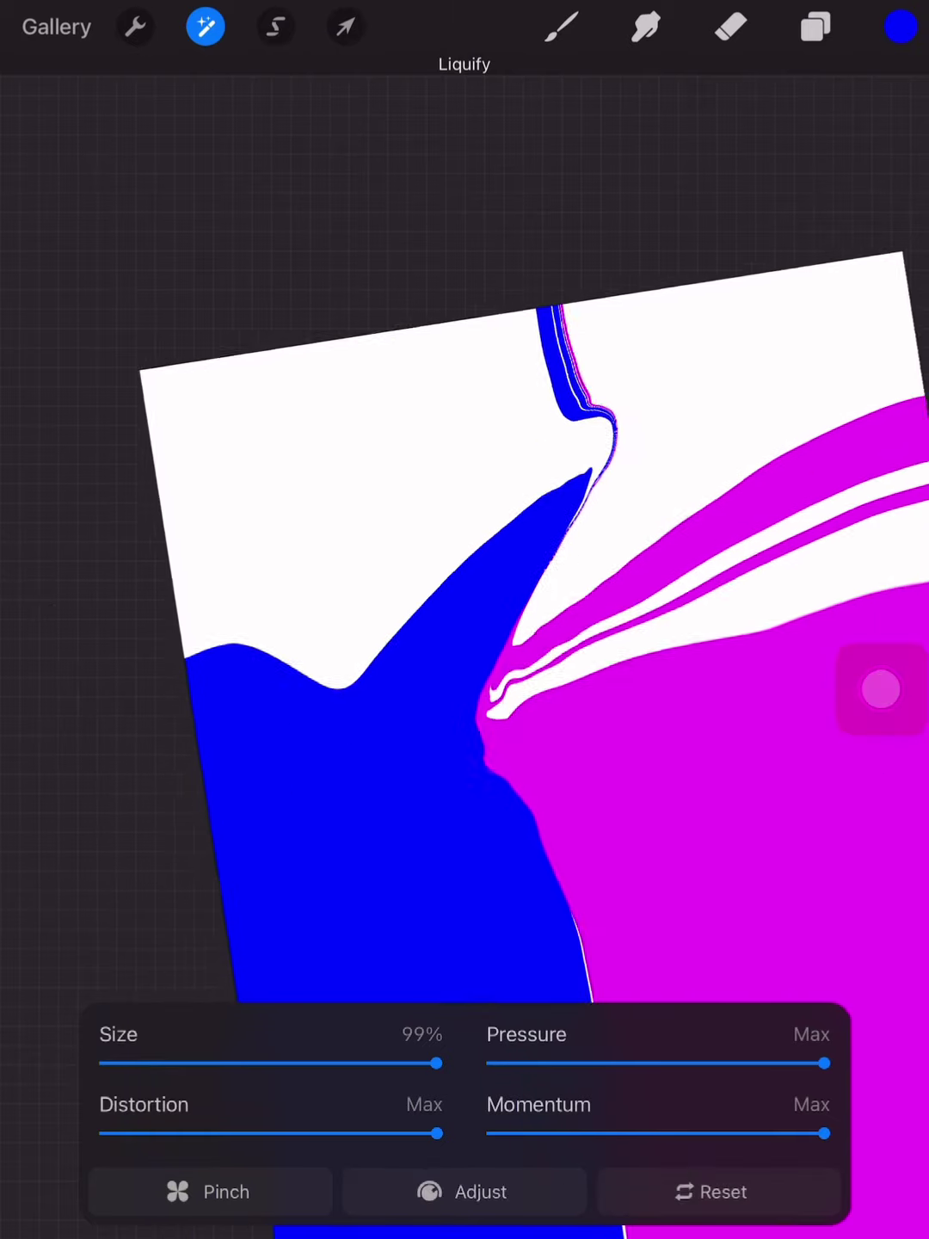
left_click_drag(485, 677, 465, 582)
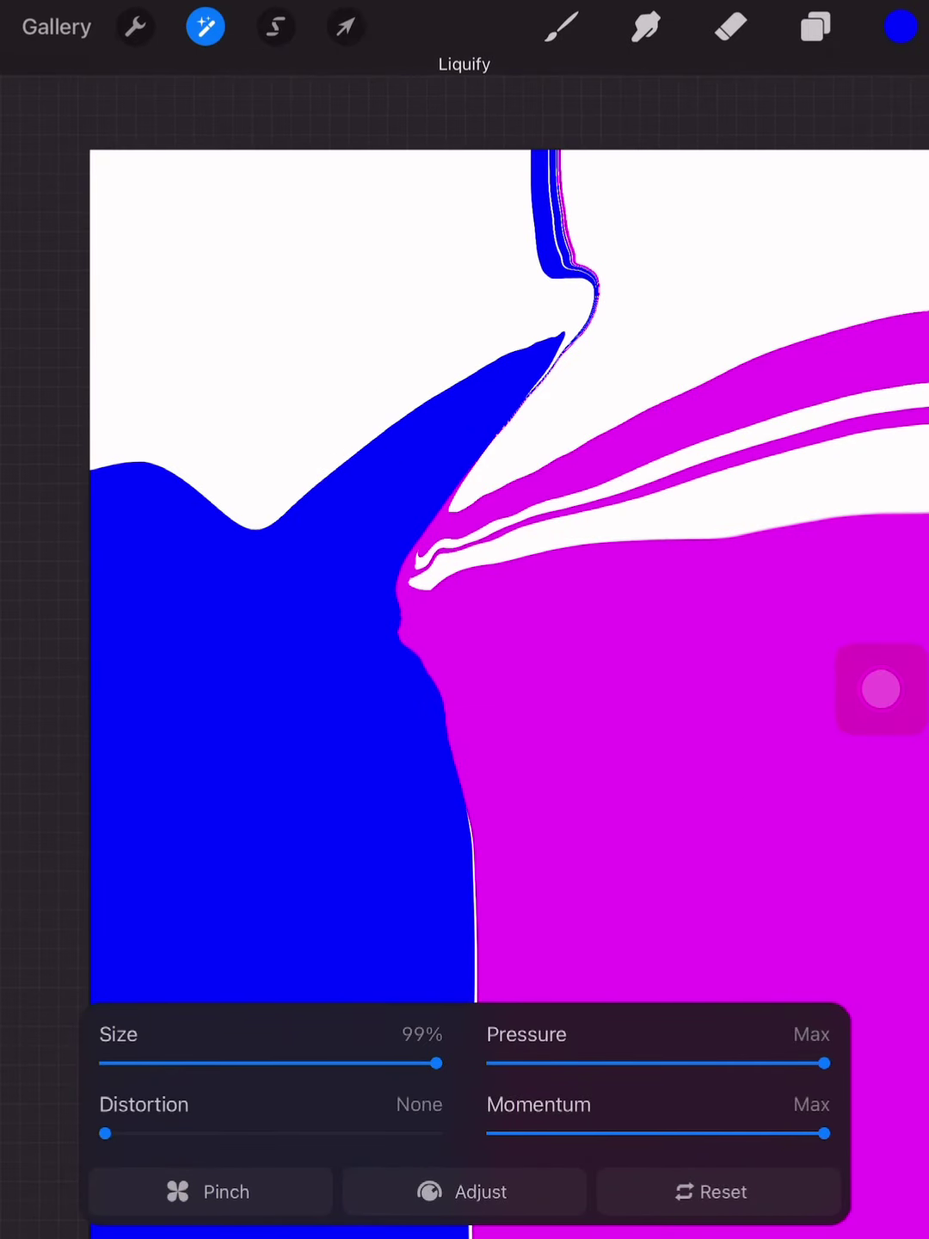
left_click_drag(581, 387, 484, 193)
left_click_drag(677, 436, 677, 173)
left_click_drag(435, 388, 426, 290)
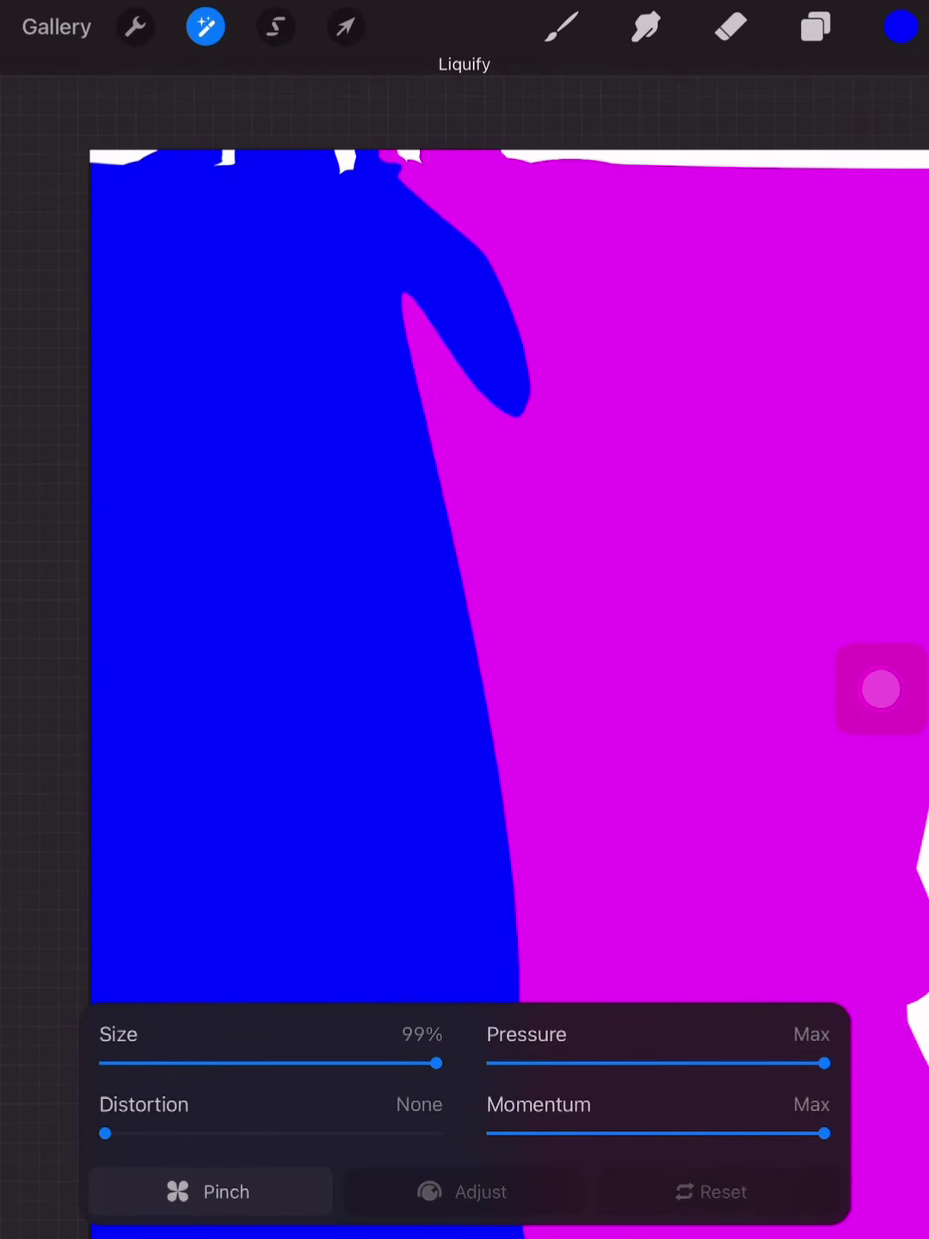
left_click_drag(483, 677, 522, 736)
left_click_drag(522, 581, 445, 551)
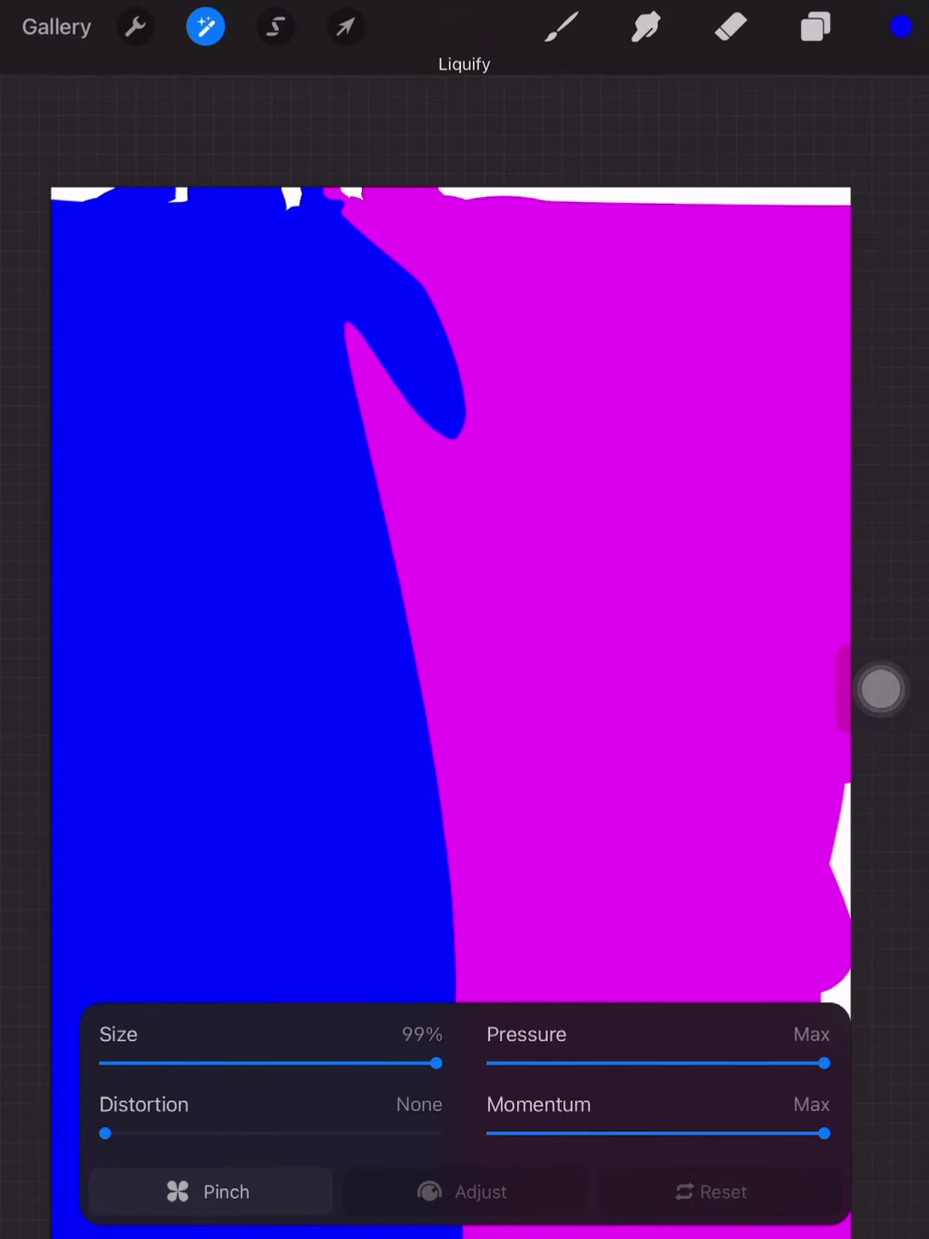
- Check the colour picker and leave Liquify to return to painting
left_click(901, 26)
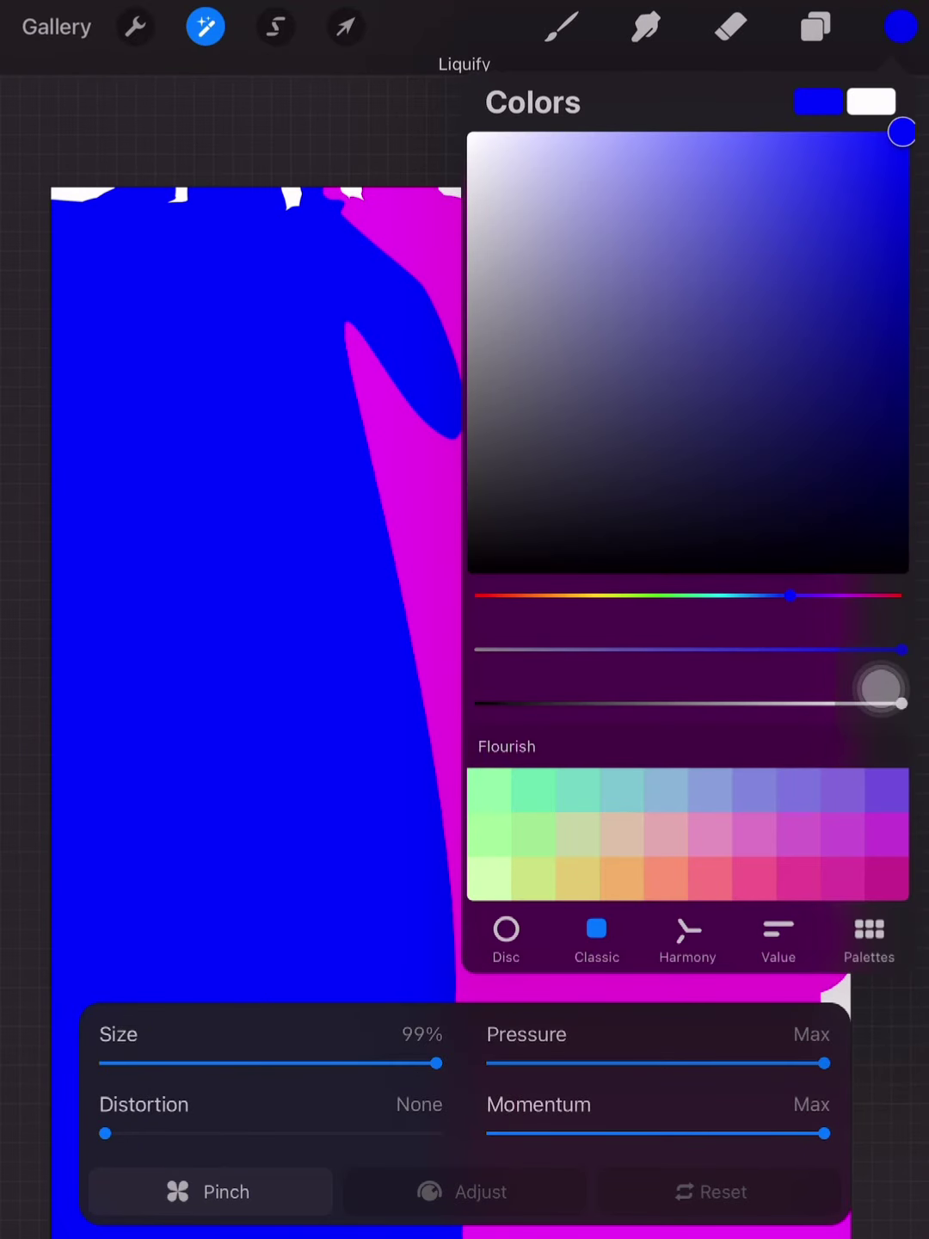
left_click(900, 27)
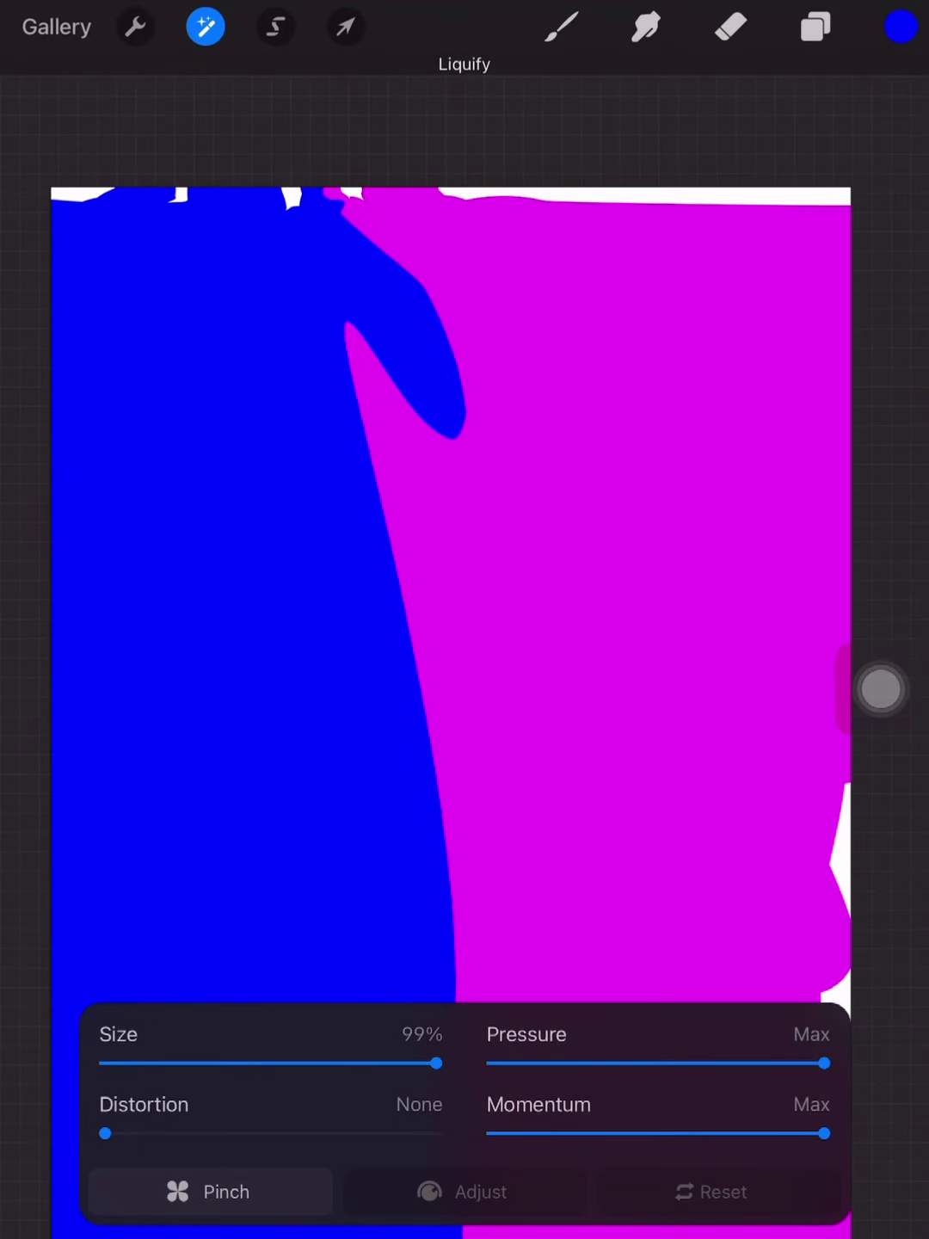
left_click(204, 28)
- Change the paint colour from blue to magenta
left_click(900, 27)
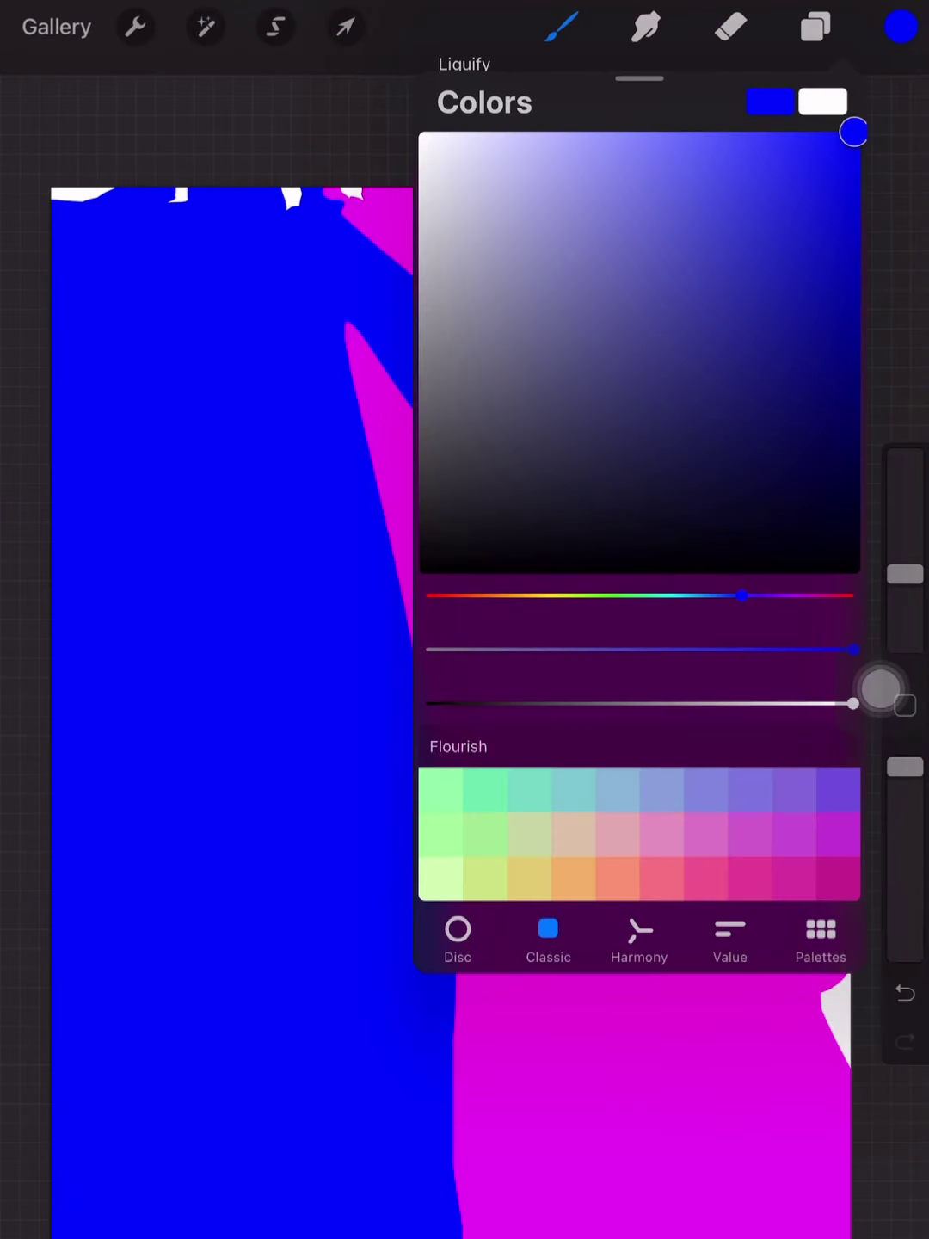
left_click_drag(740, 595, 789, 596)
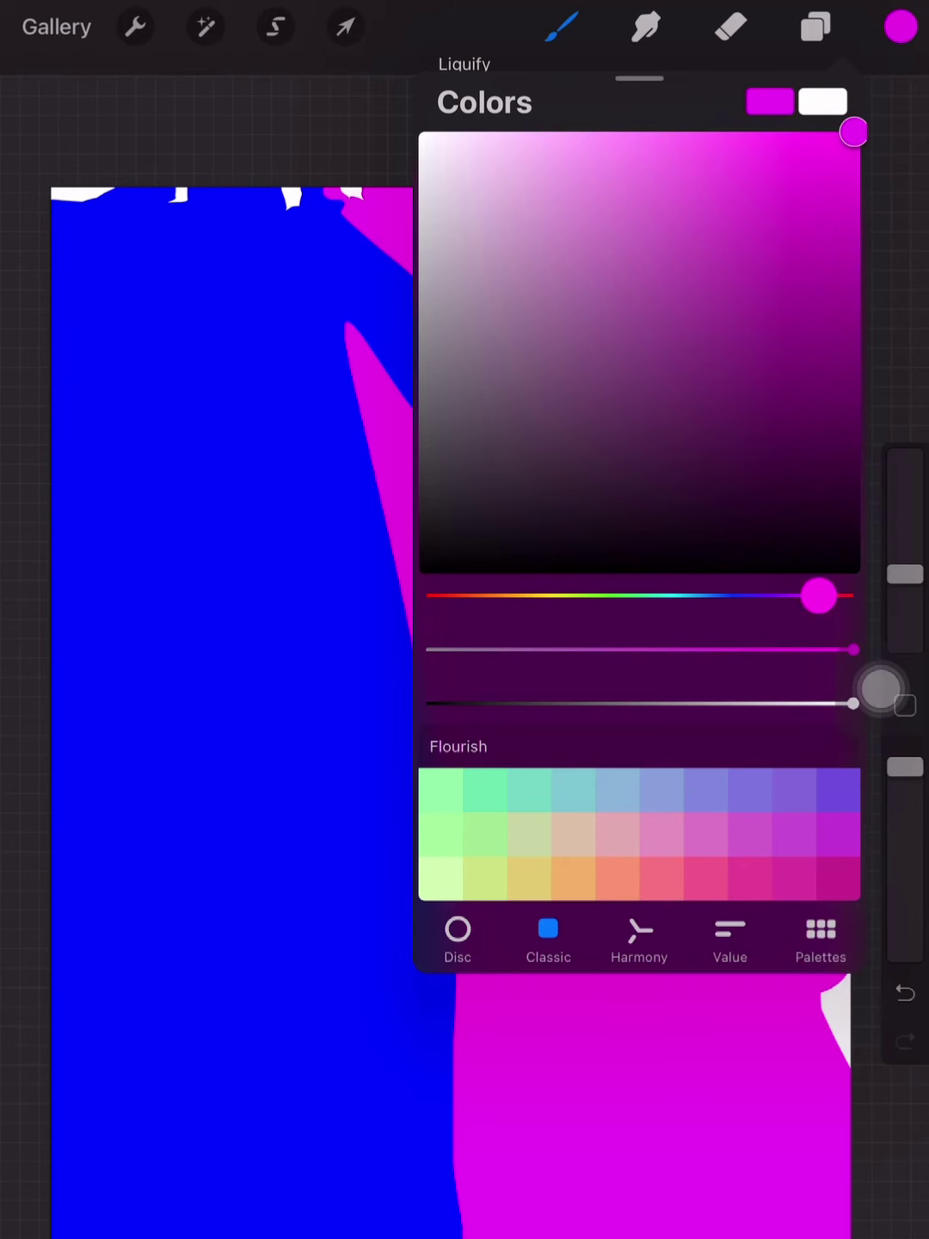
left_click(900, 27)
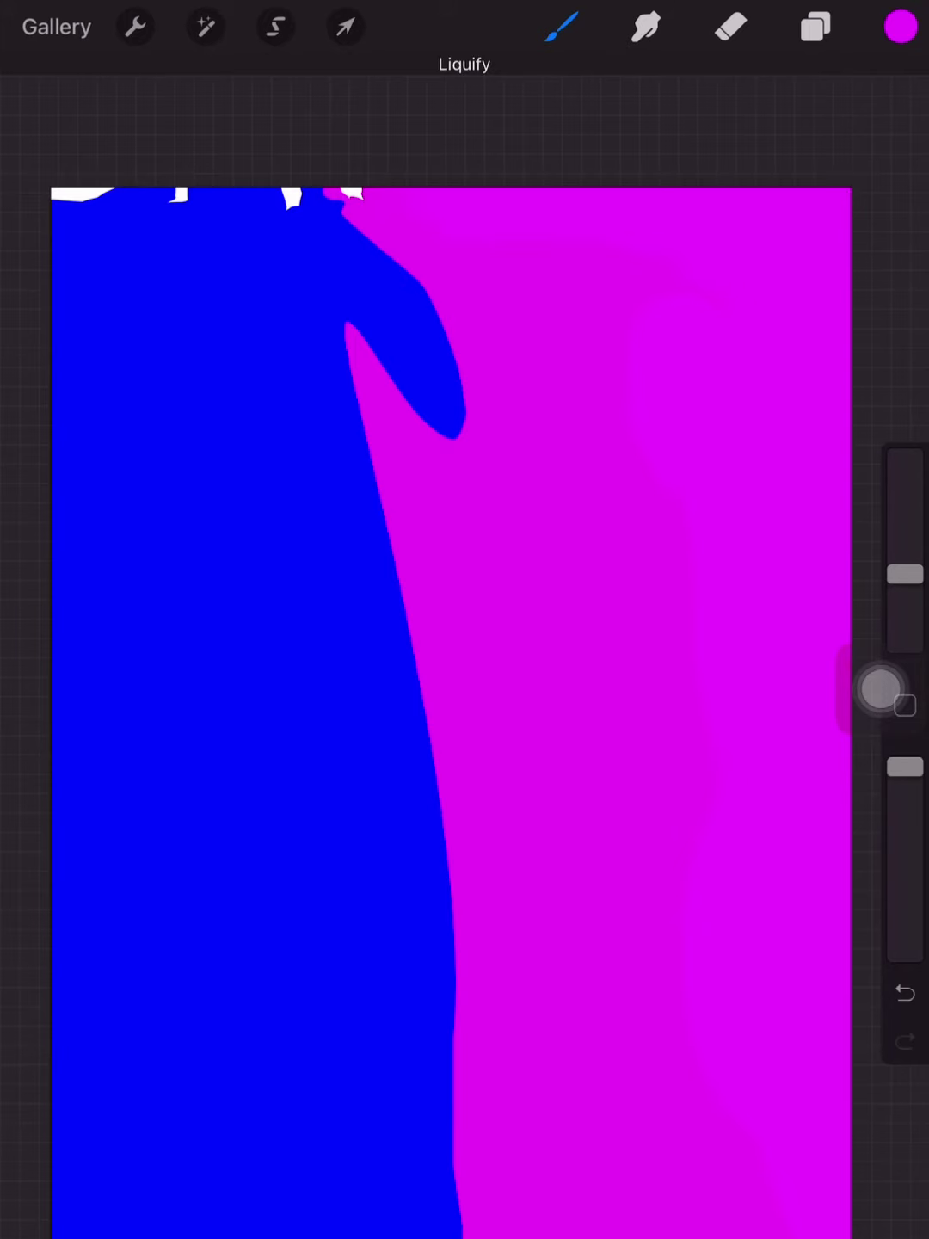
- Paint magenta over the boundary, the upper-left and the rest of the blue area
left_click_drag(335, 204, 441, 1016)
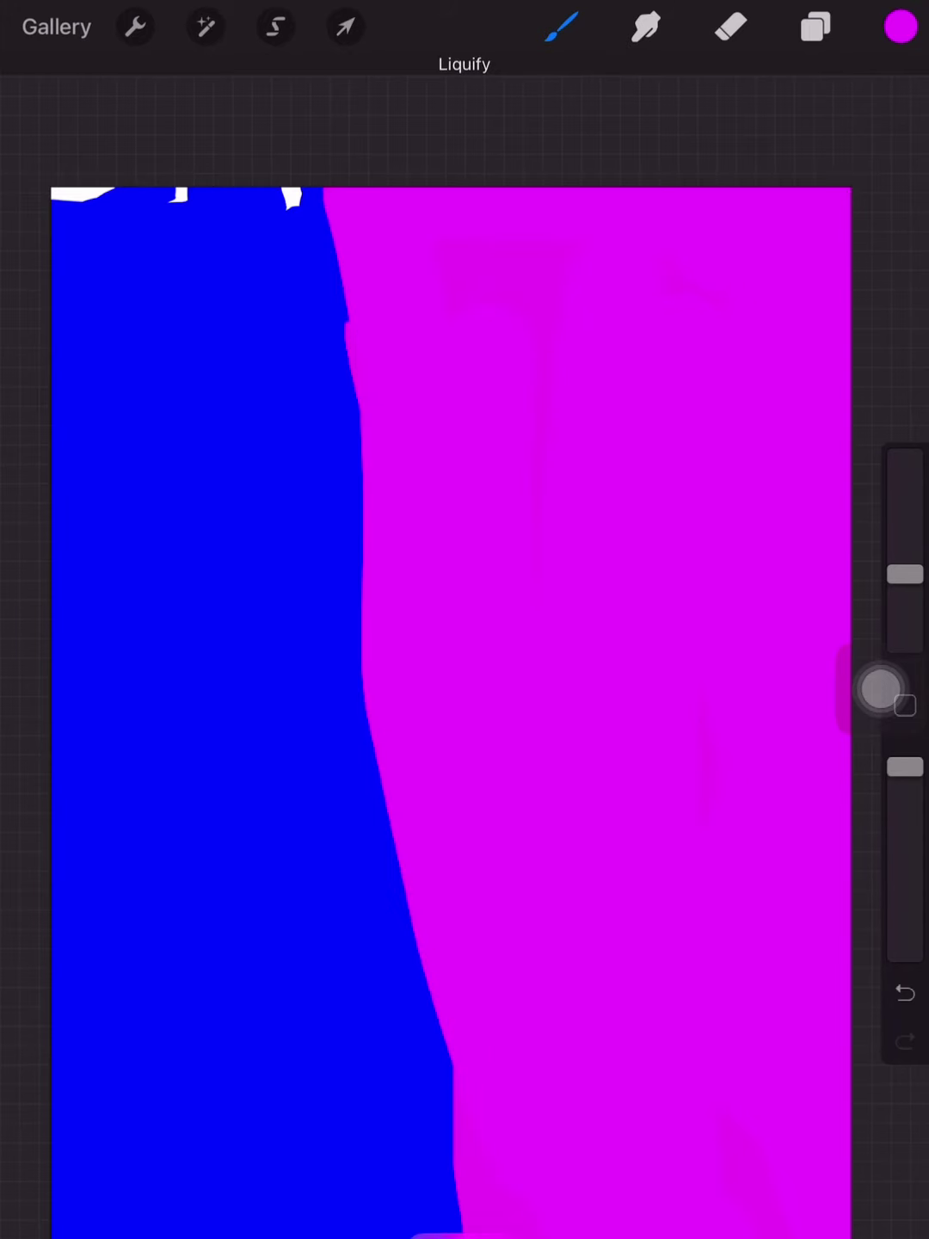
left_click_drag(329, 329, 135, 716)
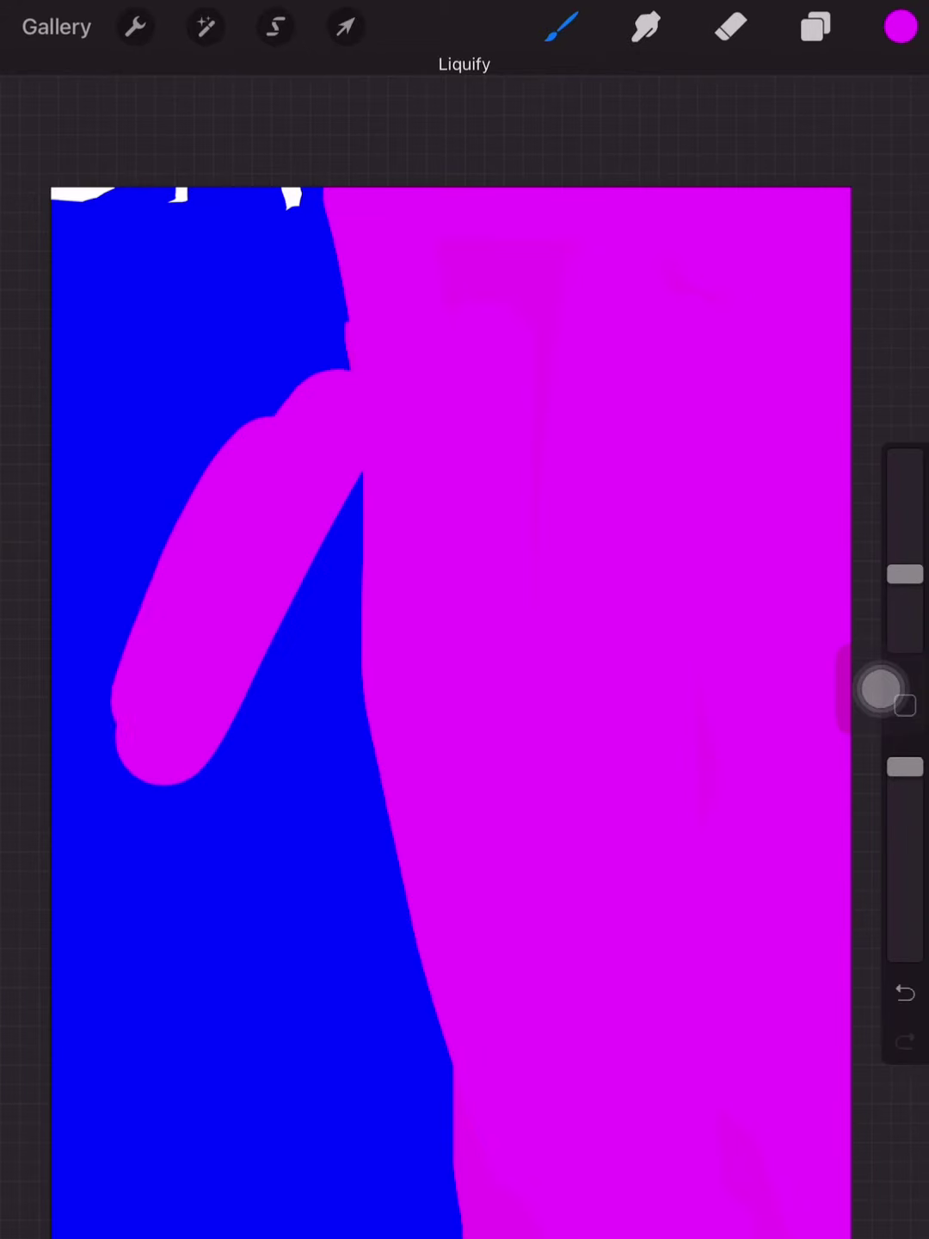
left_click_drag(319, 291, 86, 658)
left_click_drag(290, 212, 68, 291)
left_click_drag(79, 601, 87, 1045)
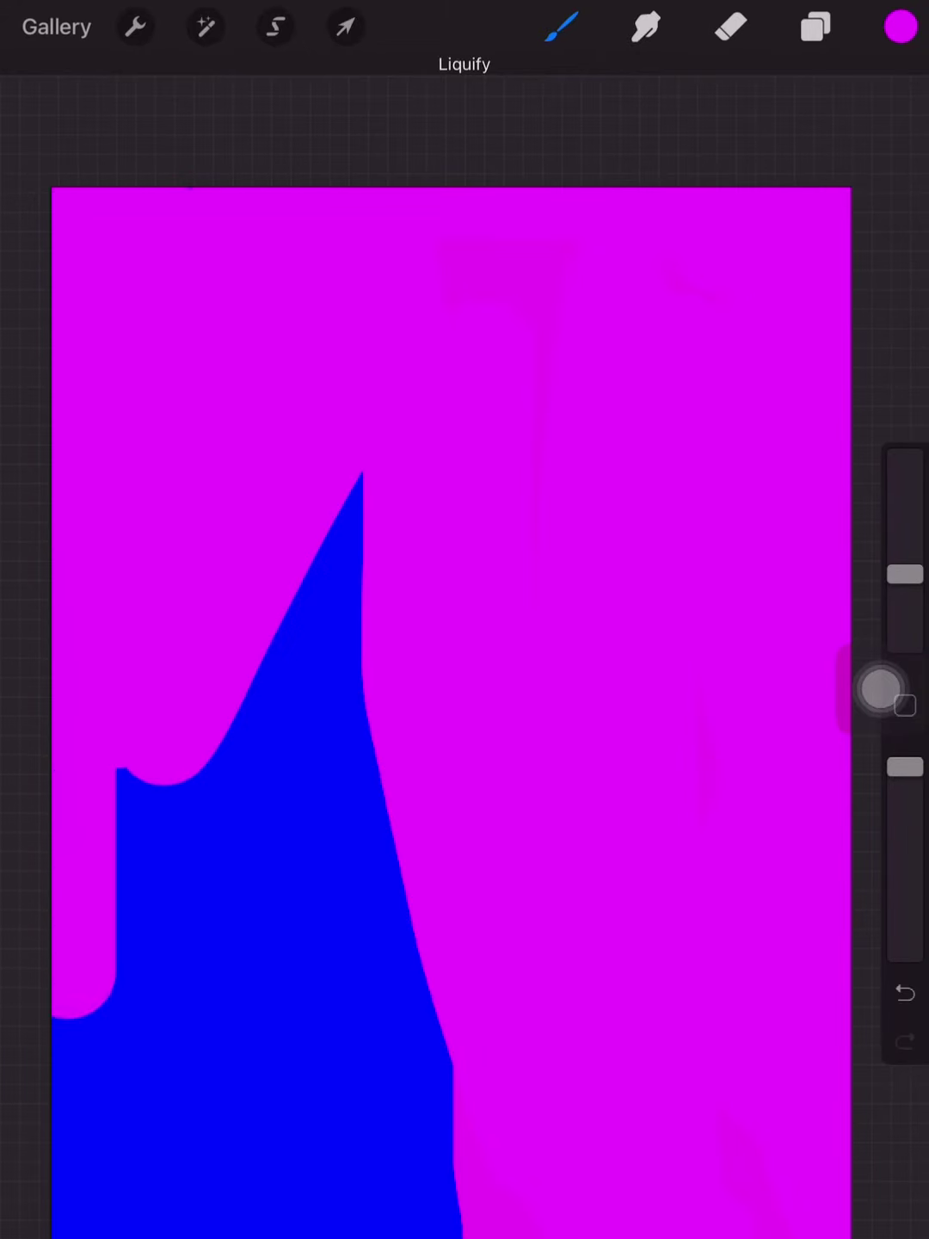
left_click_drag(96, 910, 125, 1230)
left_click_drag(165, 774, 203, 1230)
left_click_drag(214, 1065, 232, 1230)
left_click_drag(314, 484, 314, 1055)
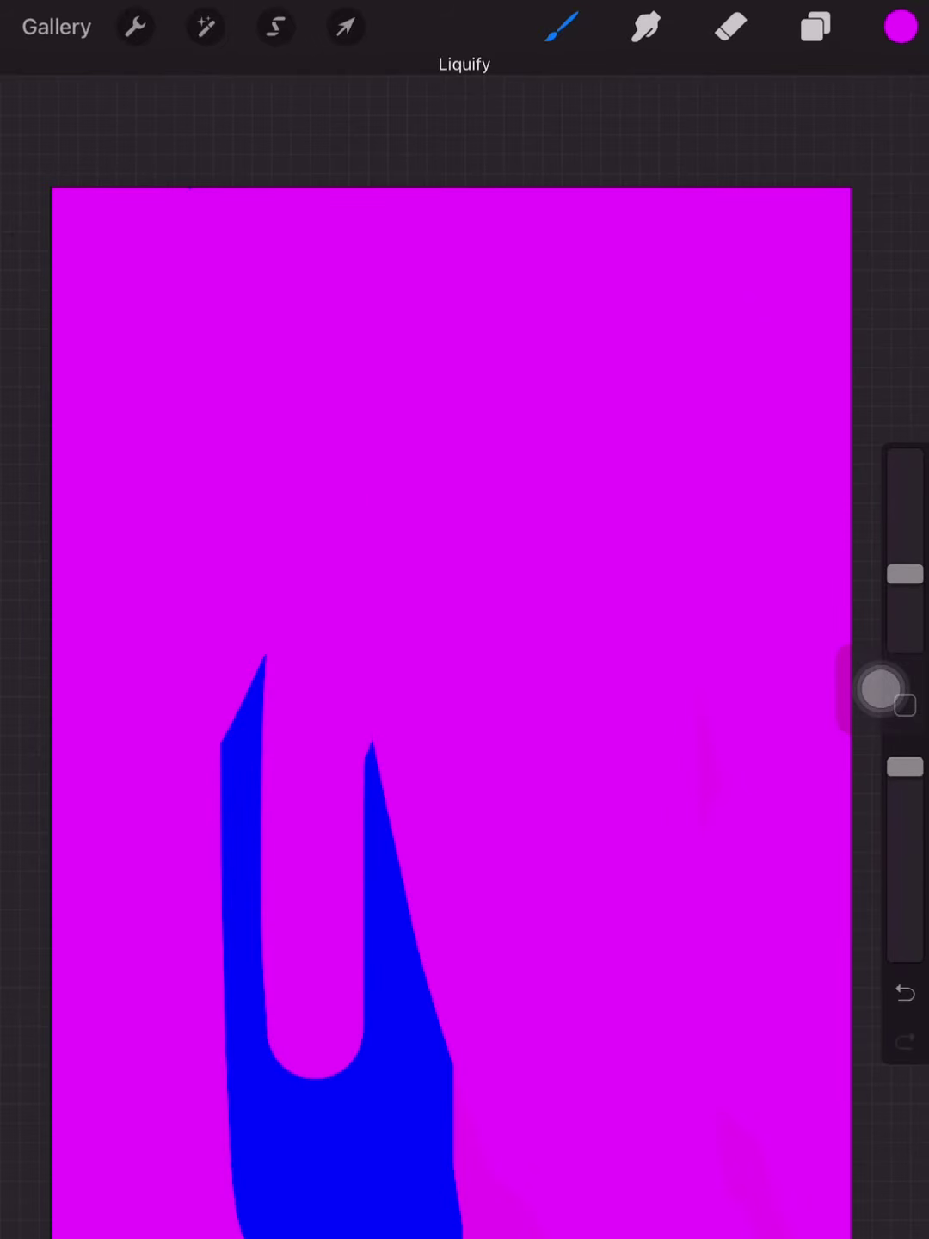
left_click_drag(388, 745, 406, 1229)
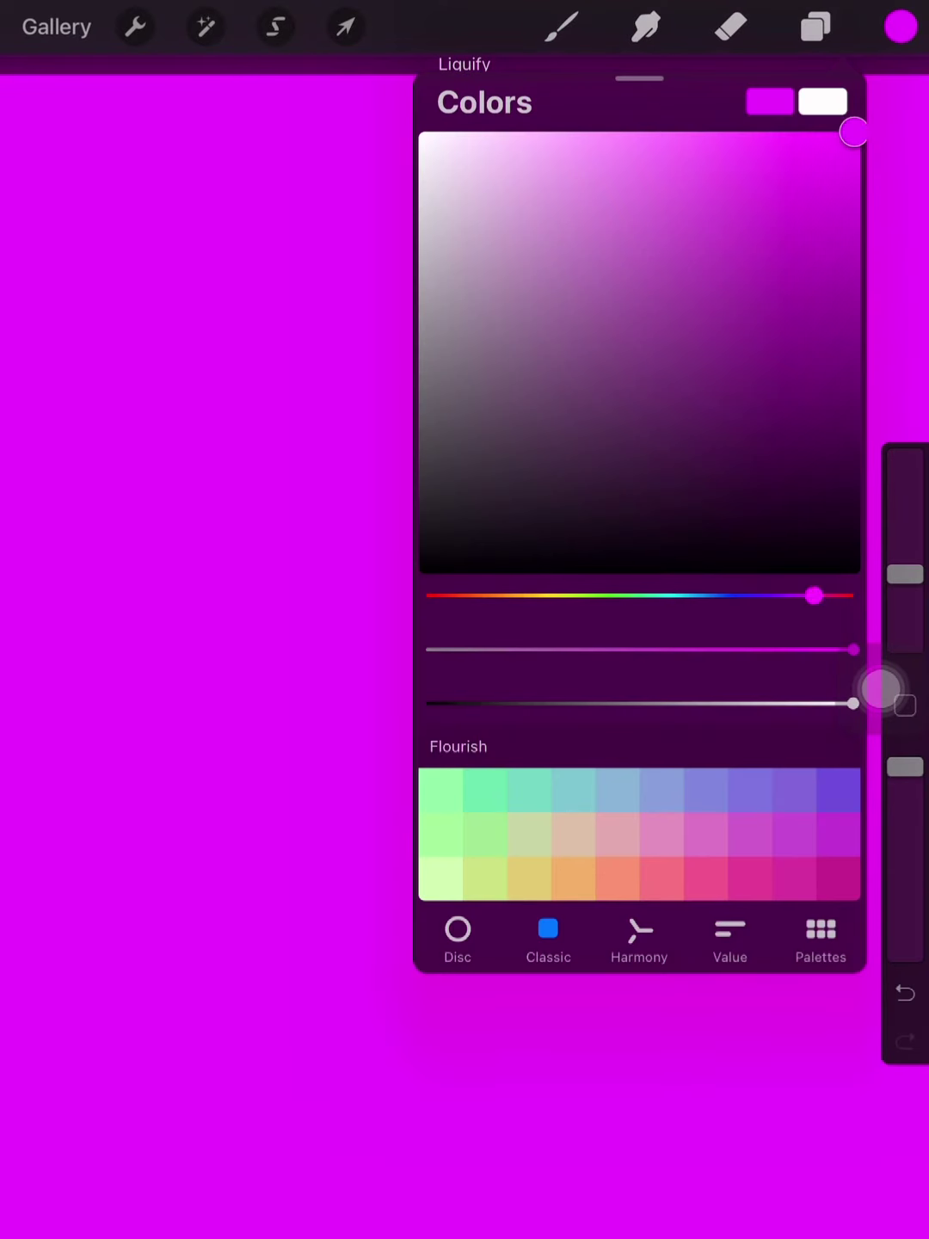
- Switch back to blue and paint thick strokes across the top and left side
left_click_drag(813, 596, 760, 597)
left_click(291, 581)
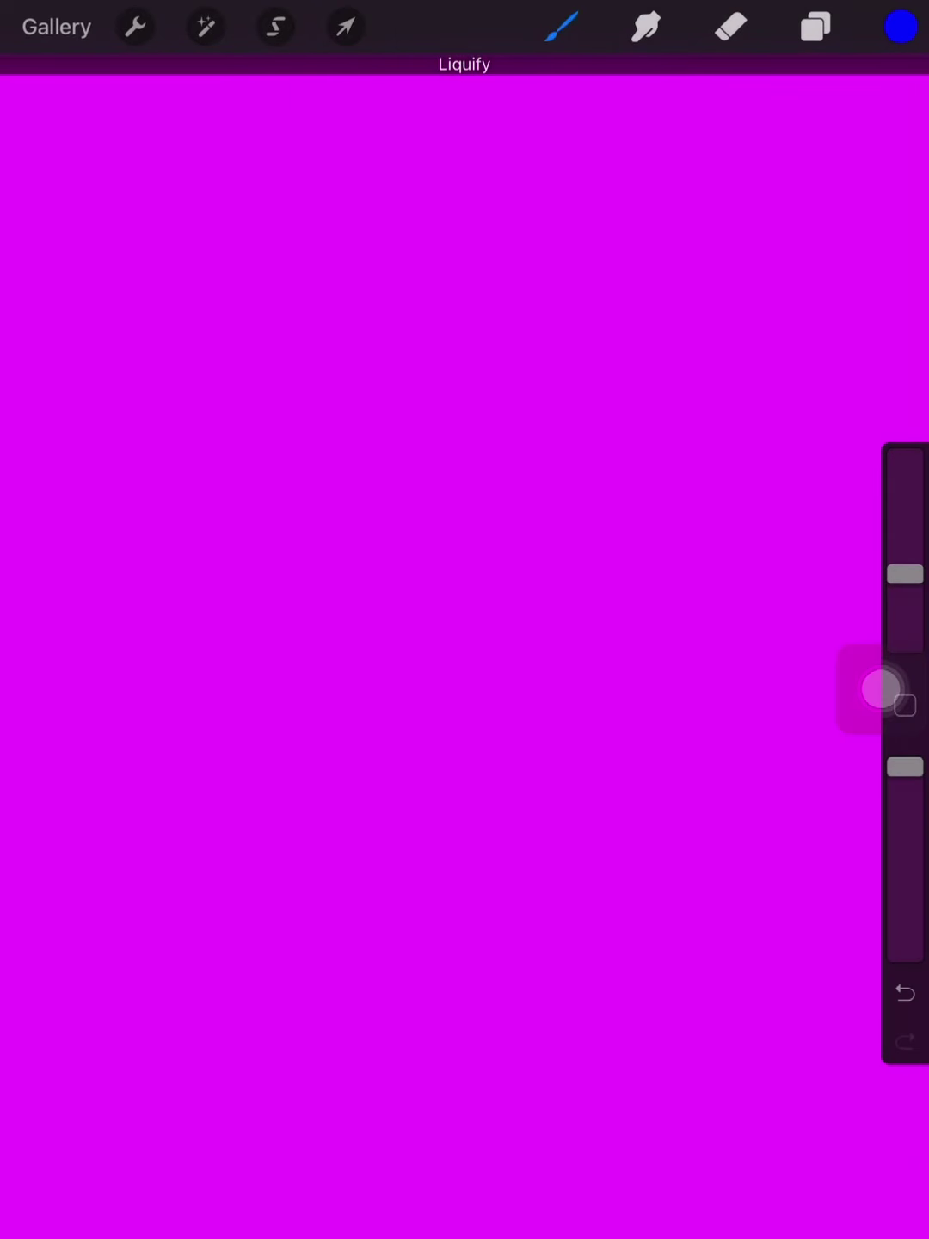
mouse_move(475, 87)
left_mouse_down()
mouse_move(426, 1200)
mouse_move(58, 1162)
mouse_move(67, 339)
mouse_move(39, 78)
left_mouse_up()
left_click_drag(465, 387, 464, 658)
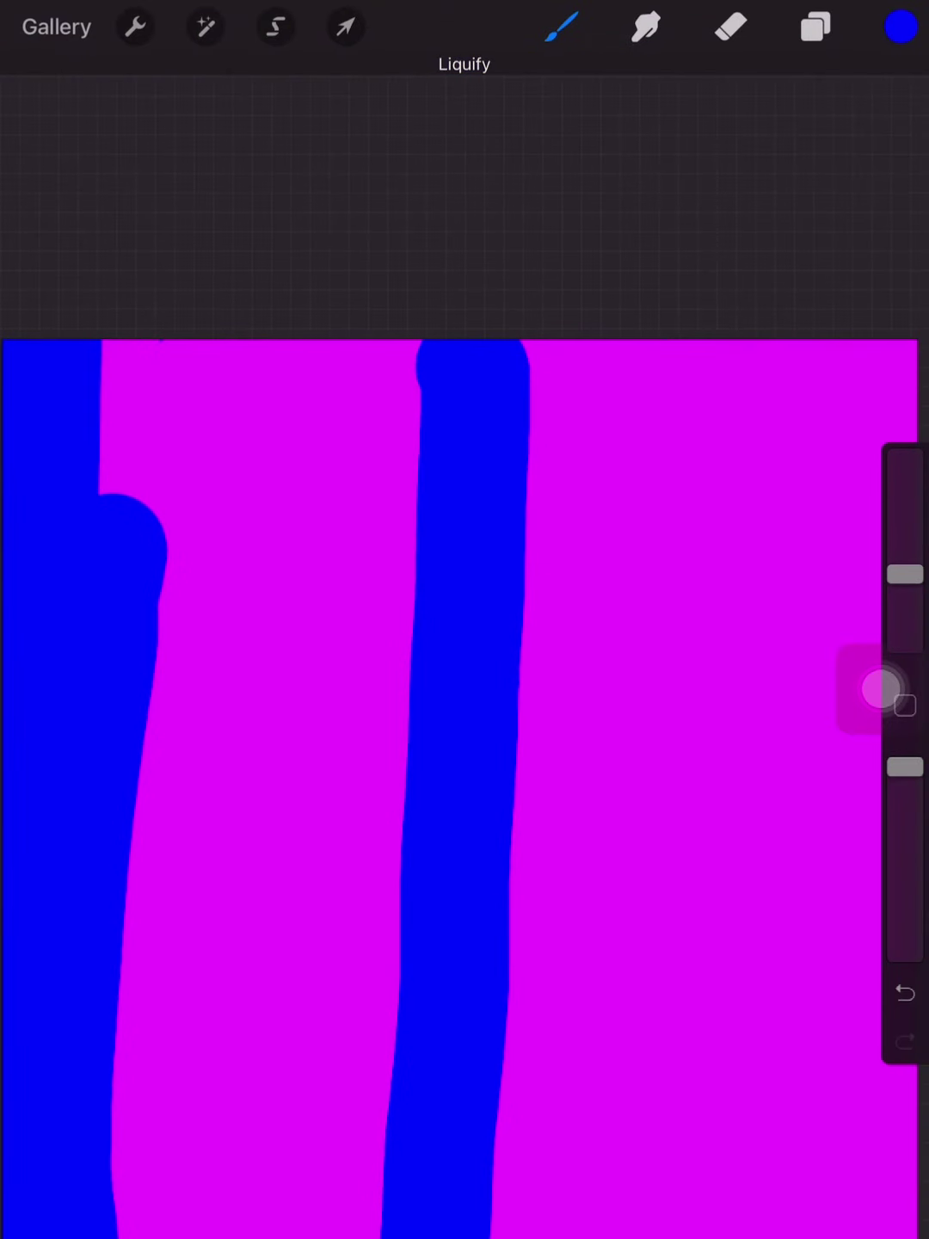
mouse_move(107, 372)
left_mouse_down()
mouse_move(387, 383)
mouse_move(368, 417)
mouse_move(354, 1229)
left_mouse_up()
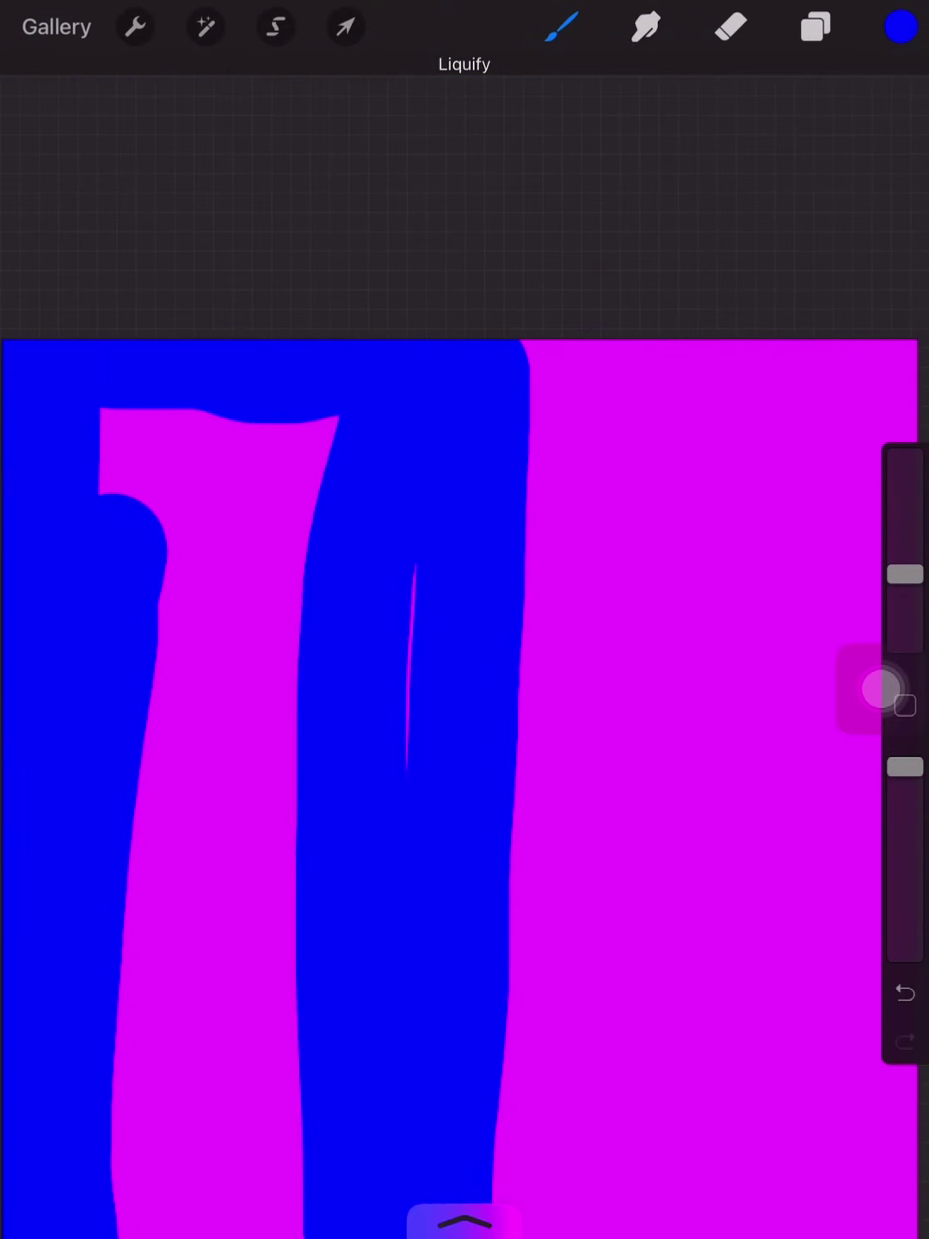
- Fill the leftover magenta column and lower-left magenta shapes with blue
mouse_move(223, 872)
left_mouse_down()
mouse_move(195, 436)
mouse_move(145, 1016)
left_mouse_up()
left_click_drag(290, 726, 291, 427)
left_click_drag(242, 871, 243, 1230)
scroll(464, 678, "down", 3)
left_click_drag(242, 775, 241, 949)
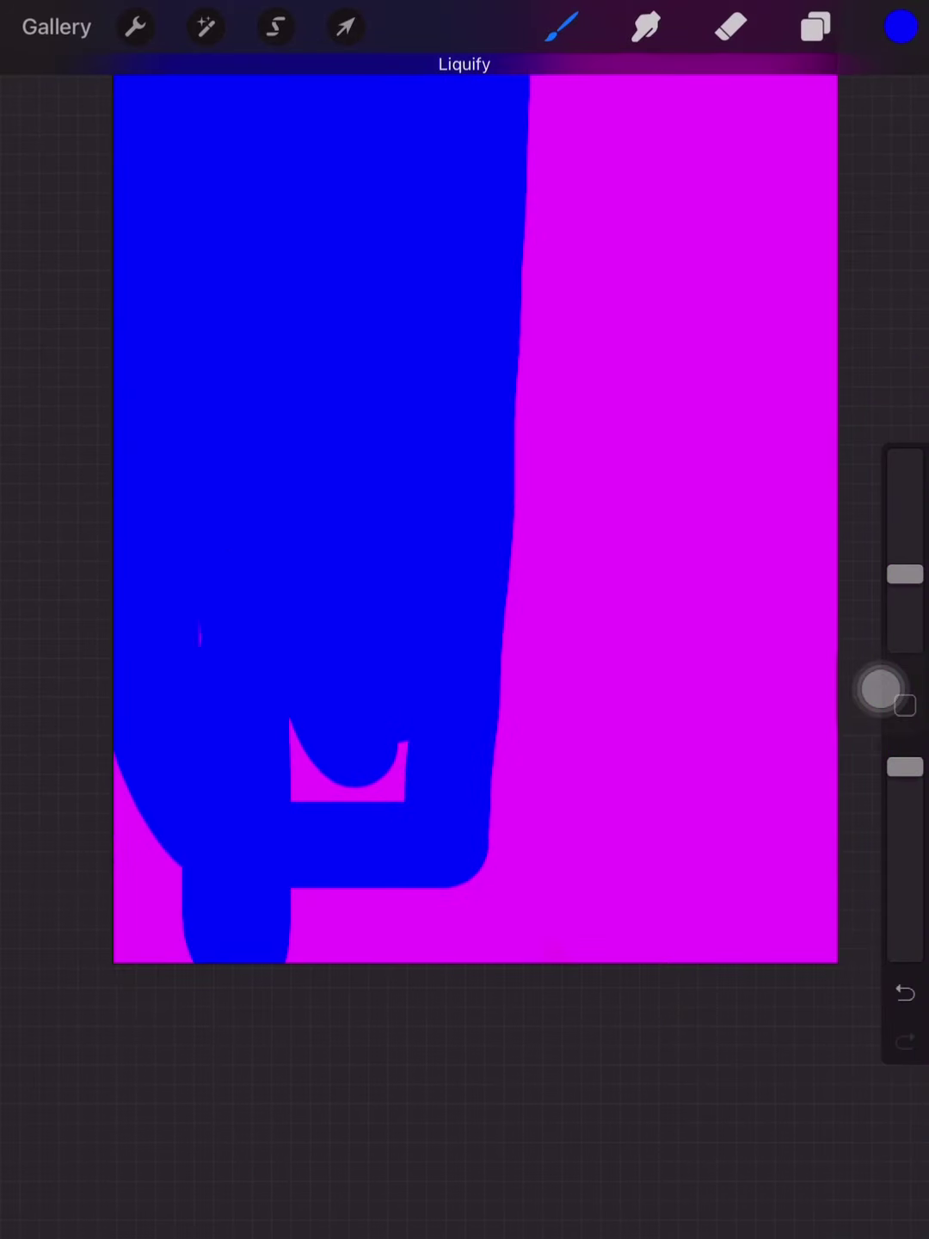
left_click_drag(154, 784, 126, 959)
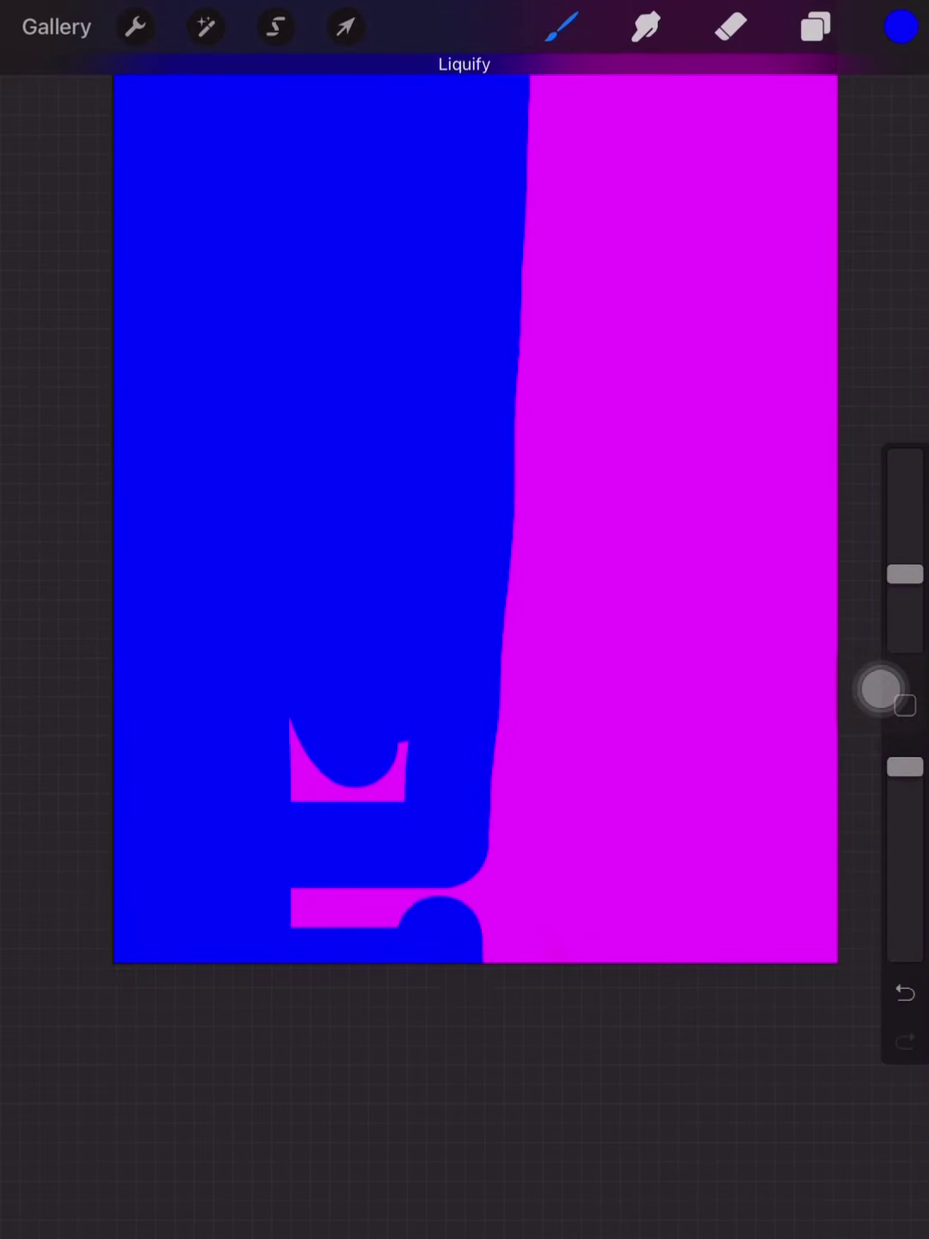
left_click_drag(339, 716, 339, 938)
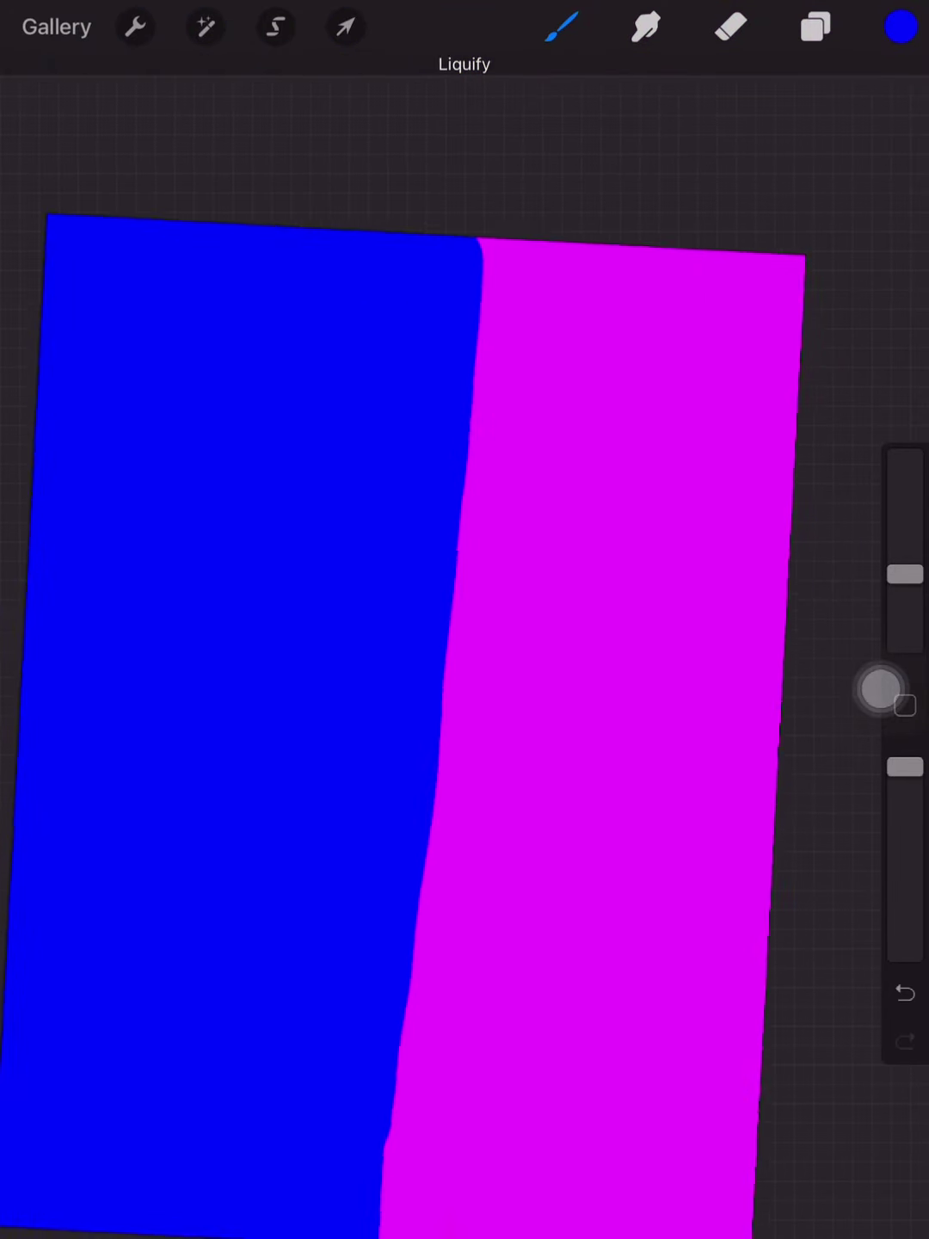
scroll(465, 523, "up", 3)
- Open Liquify from Adjustments and set its mode to Expand at 83% distortion
left_click(205, 26)
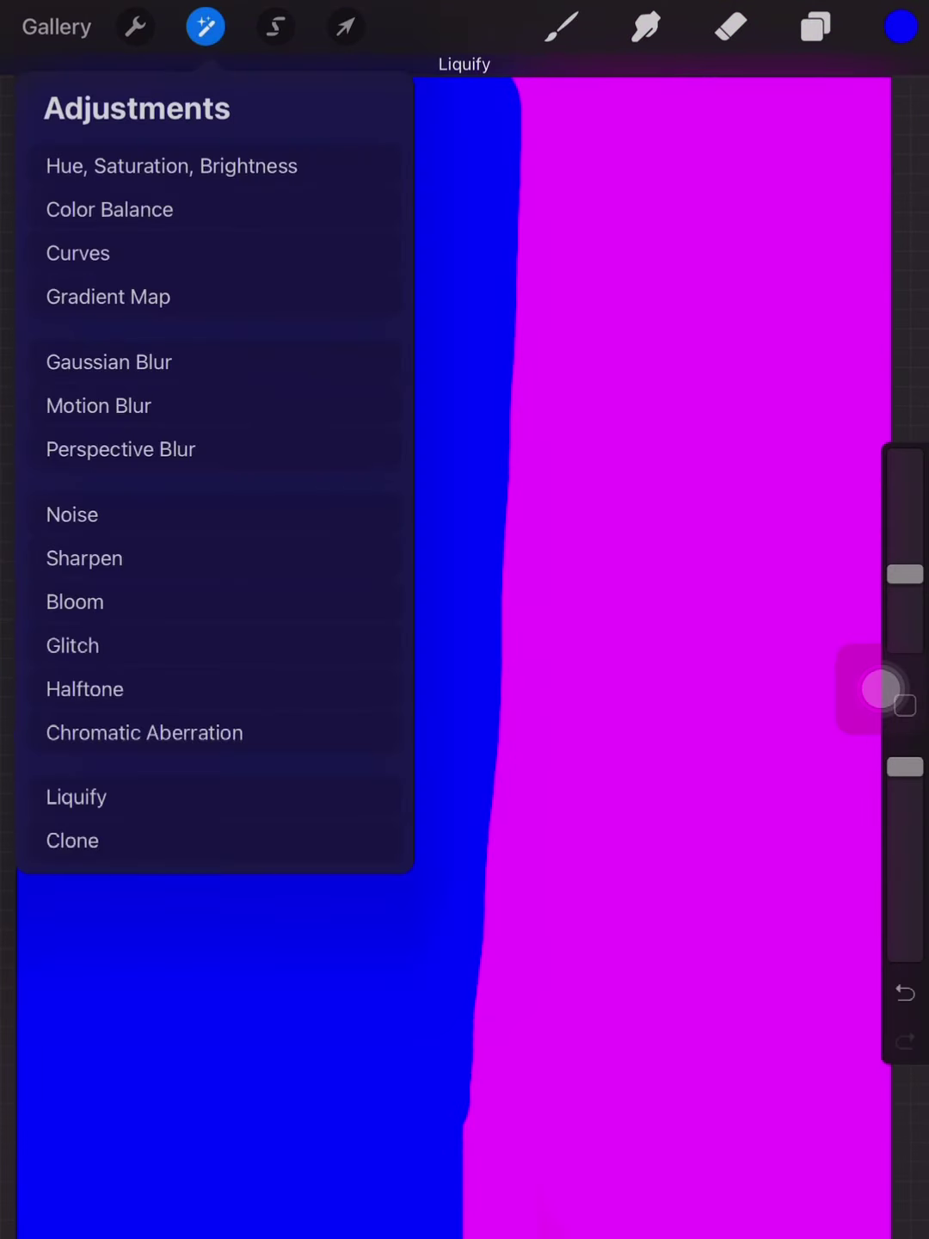
left_click(77, 795)
left_click(210, 1191)
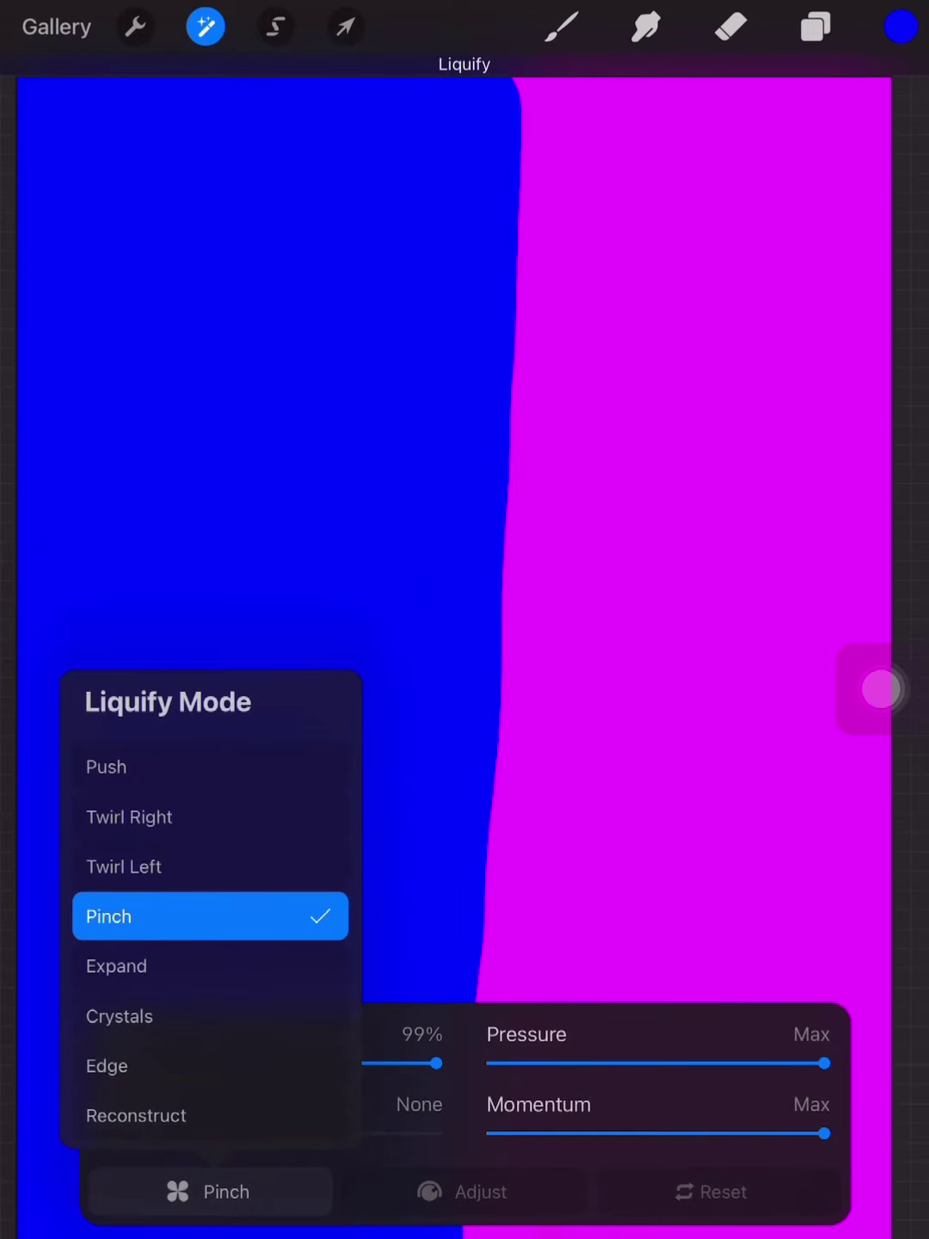
left_click(210, 916)
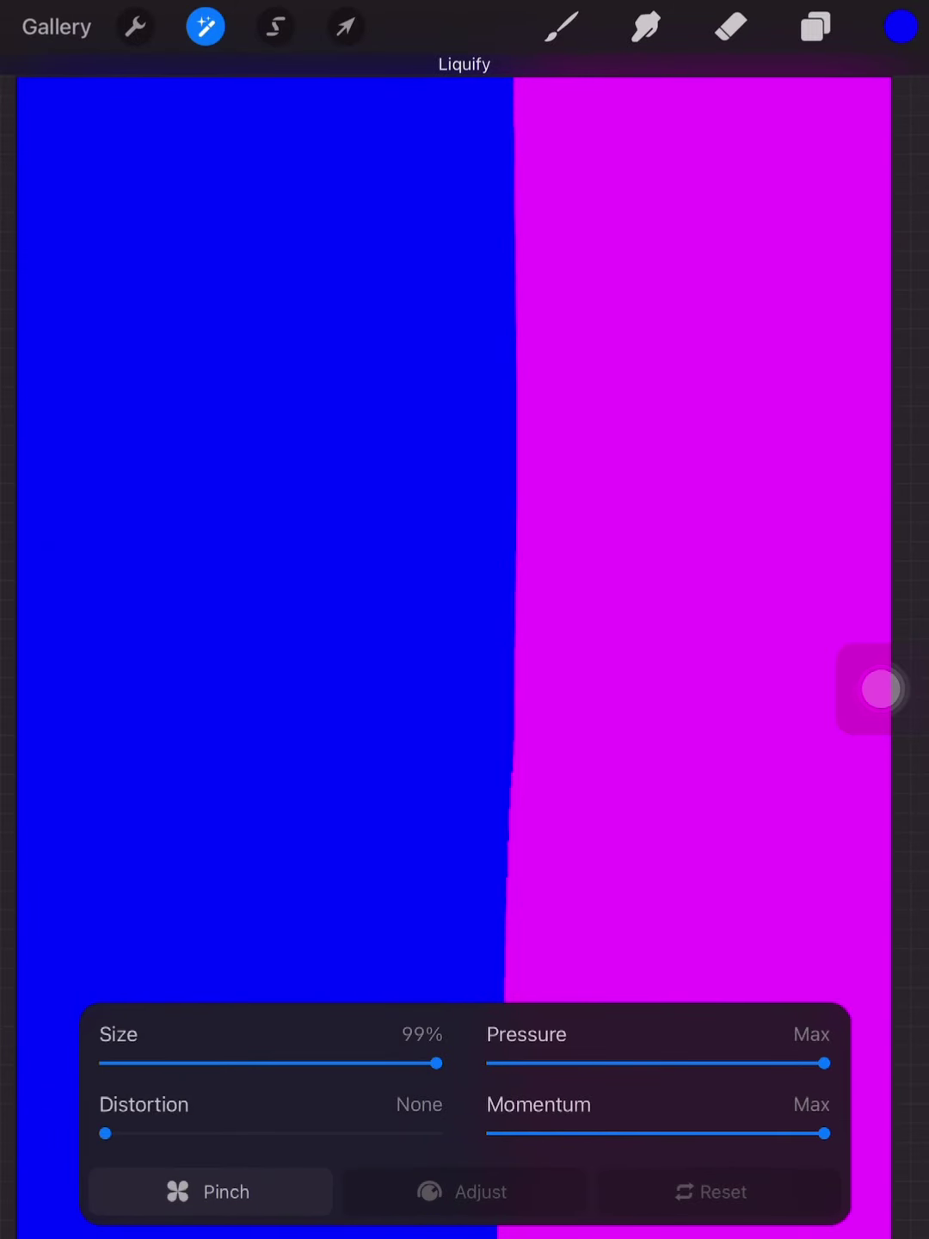
left_click(208, 1192)
left_click(117, 966)
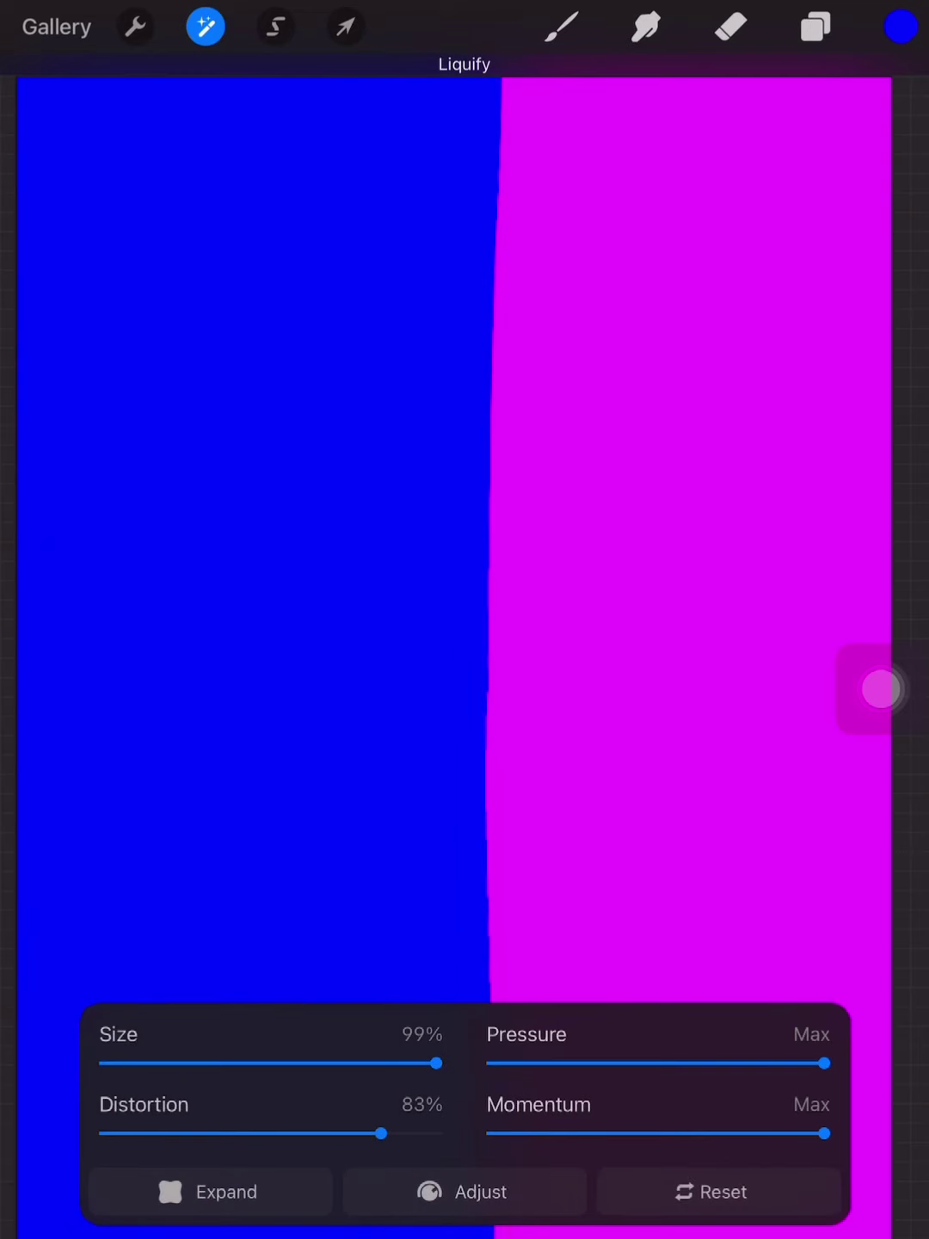
- Swell the blue region with Expand drags until it pushes out nearly all the magenta
left_click_drag(484, 677, 629, 483)
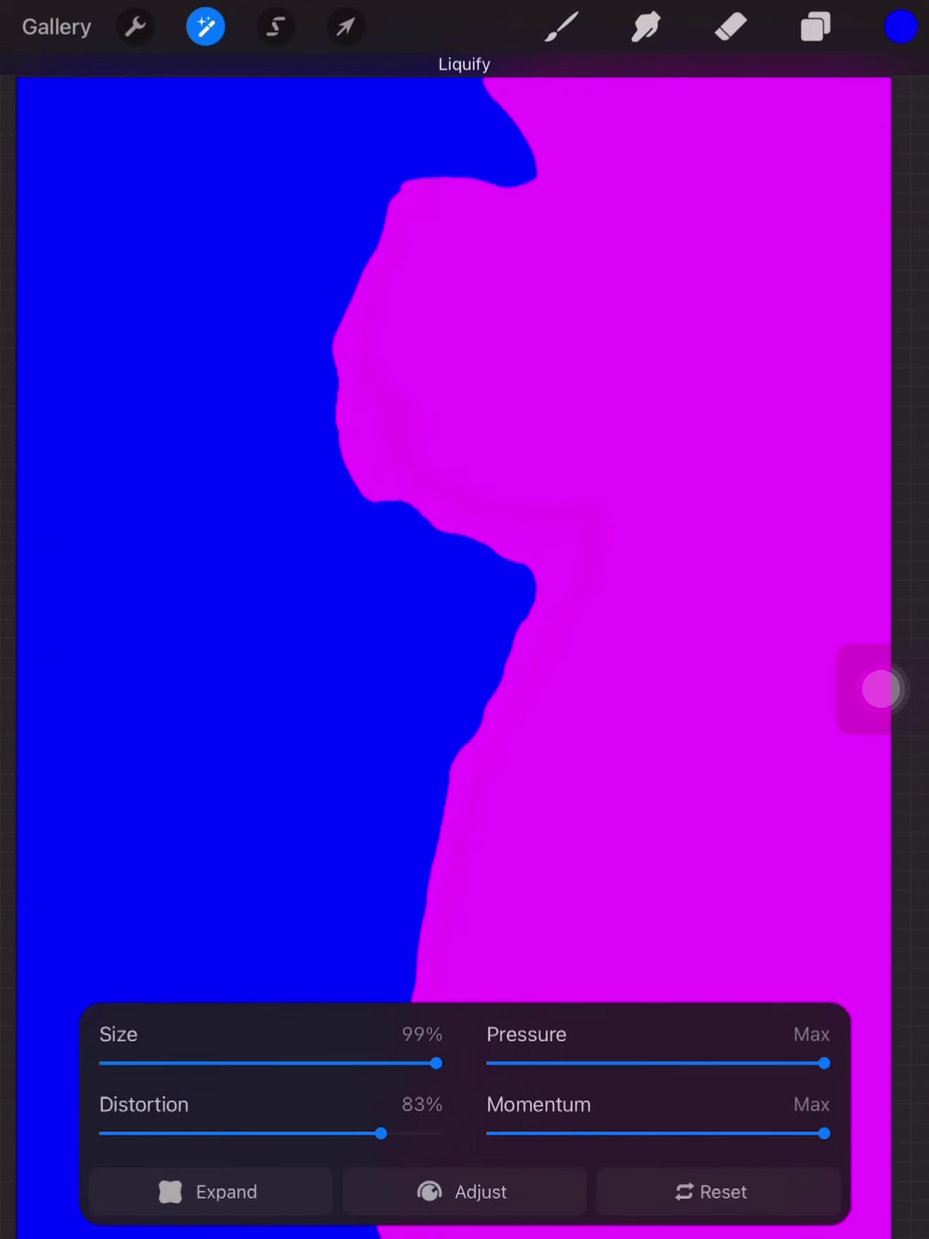
left_click_drag(531, 532, 532, 532)
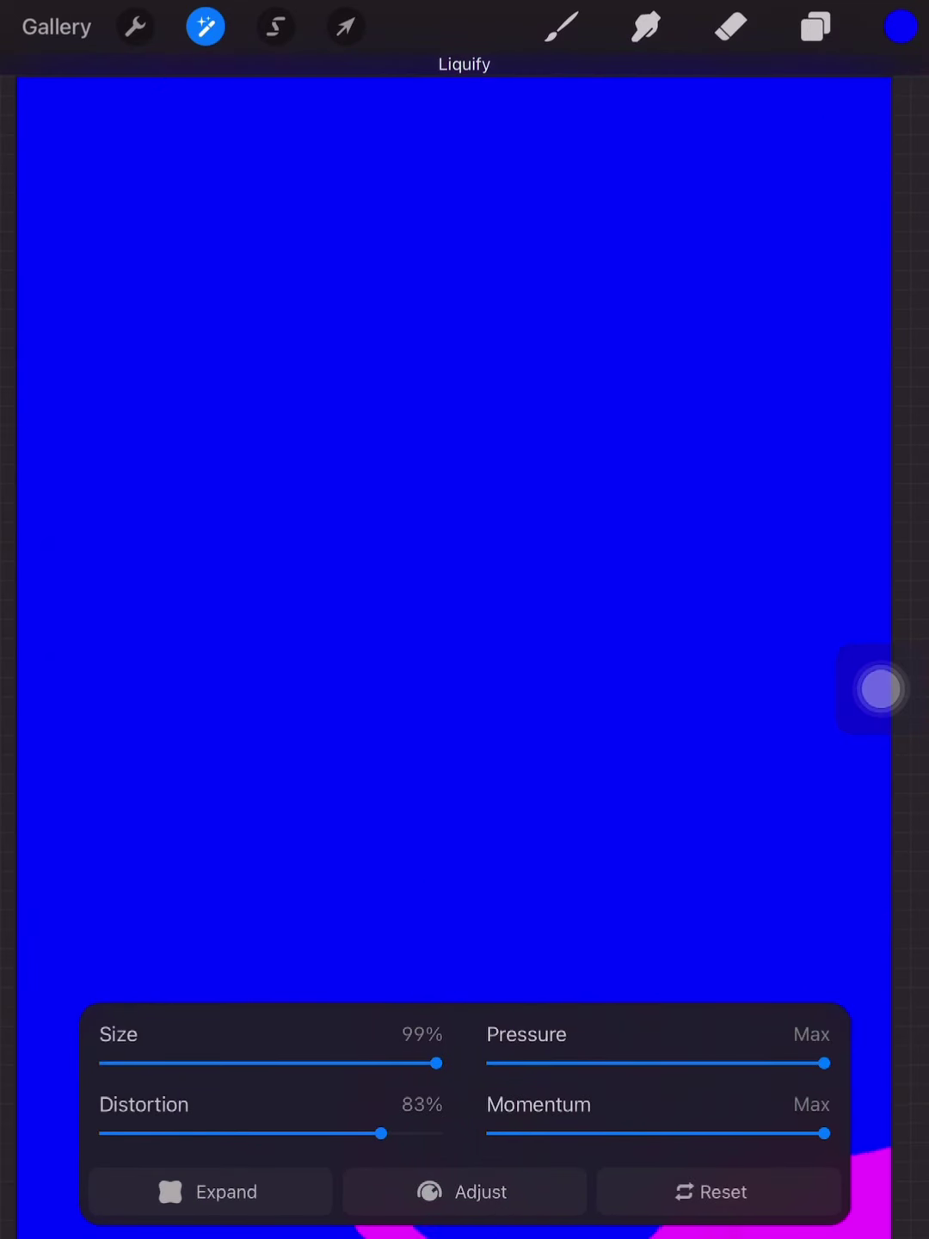
scroll(465, 484, "down", 3)
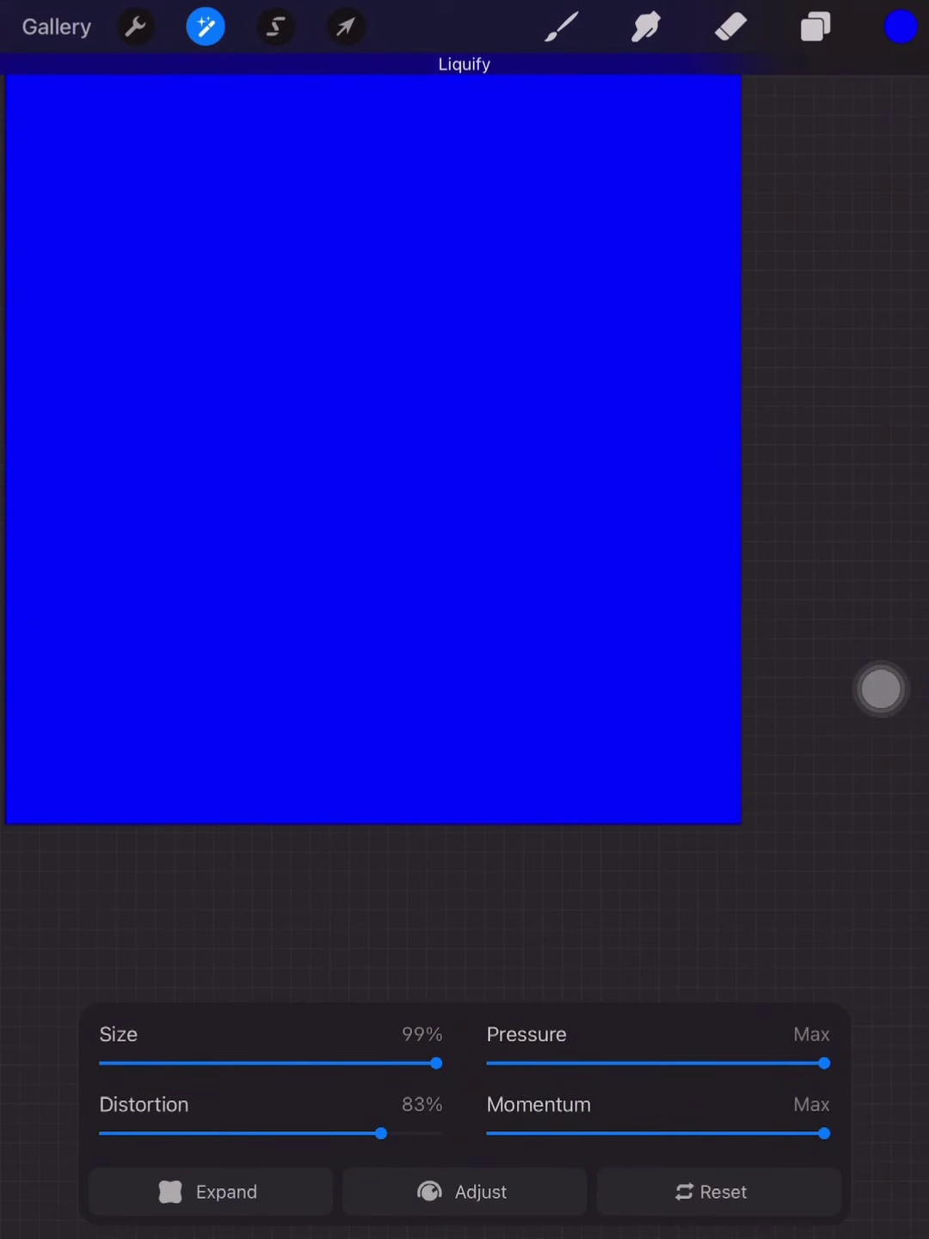
scroll(465, 485, "up", 3)
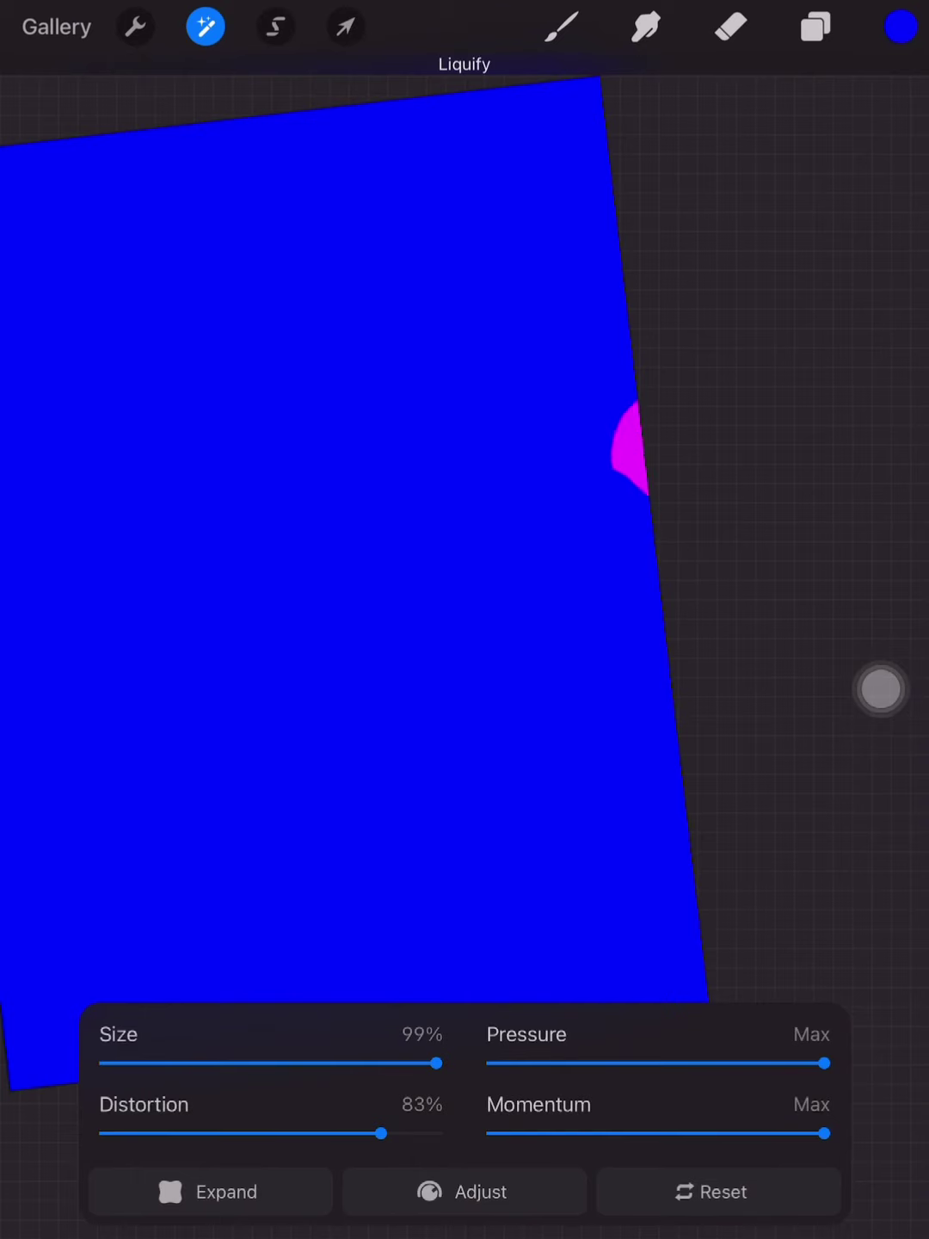
scroll(465, 484, "up", 3)
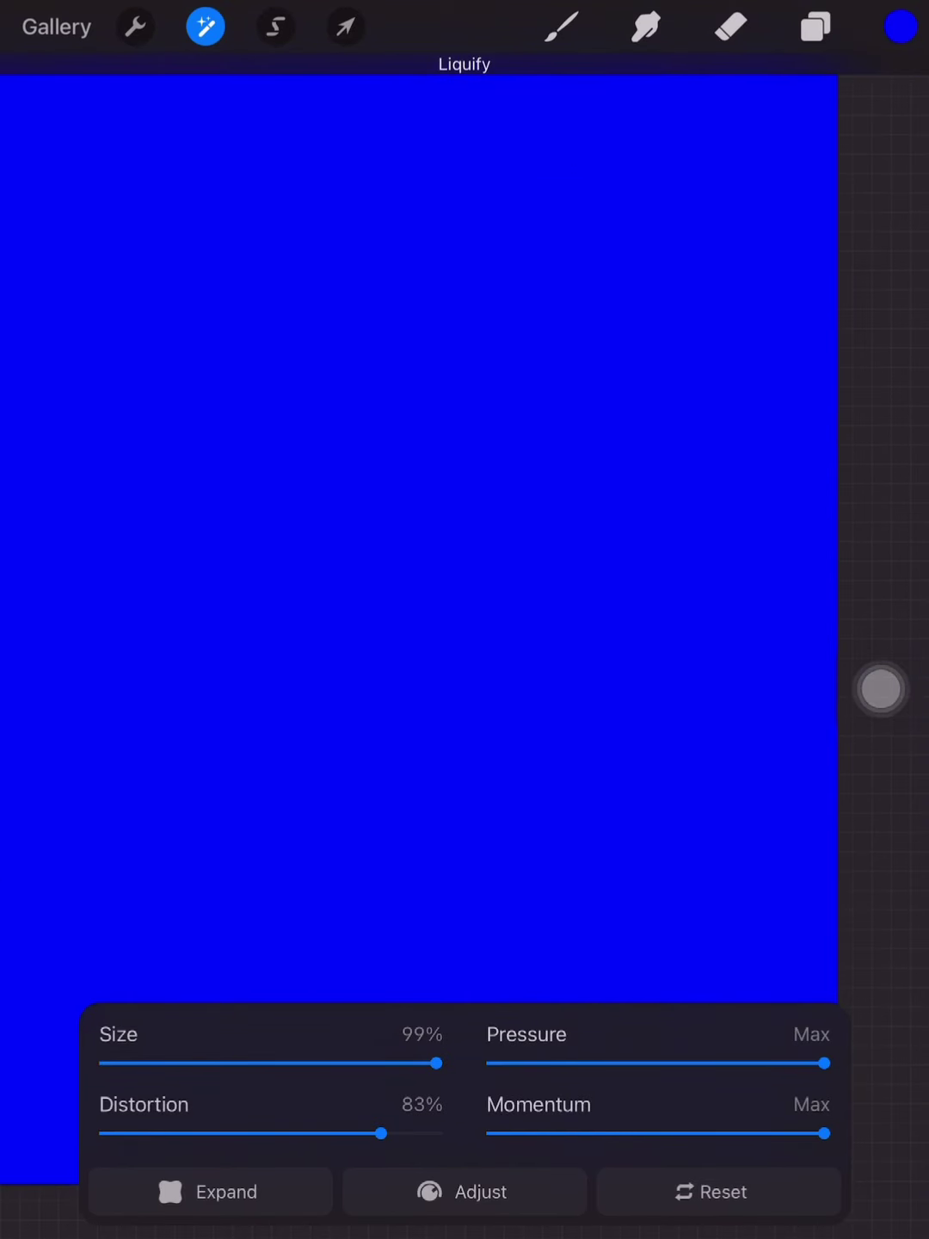
scroll(465, 484, "up", 3)
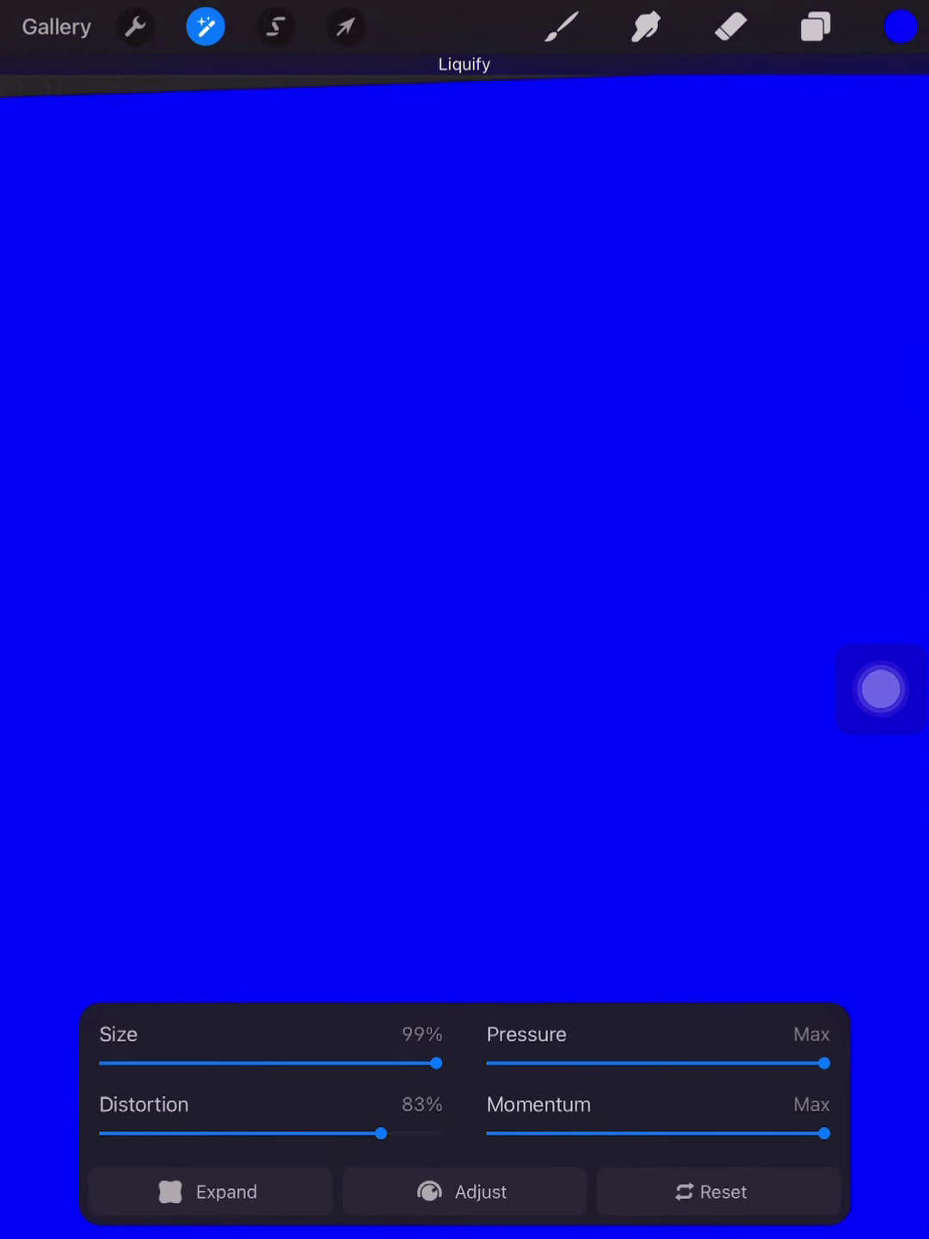